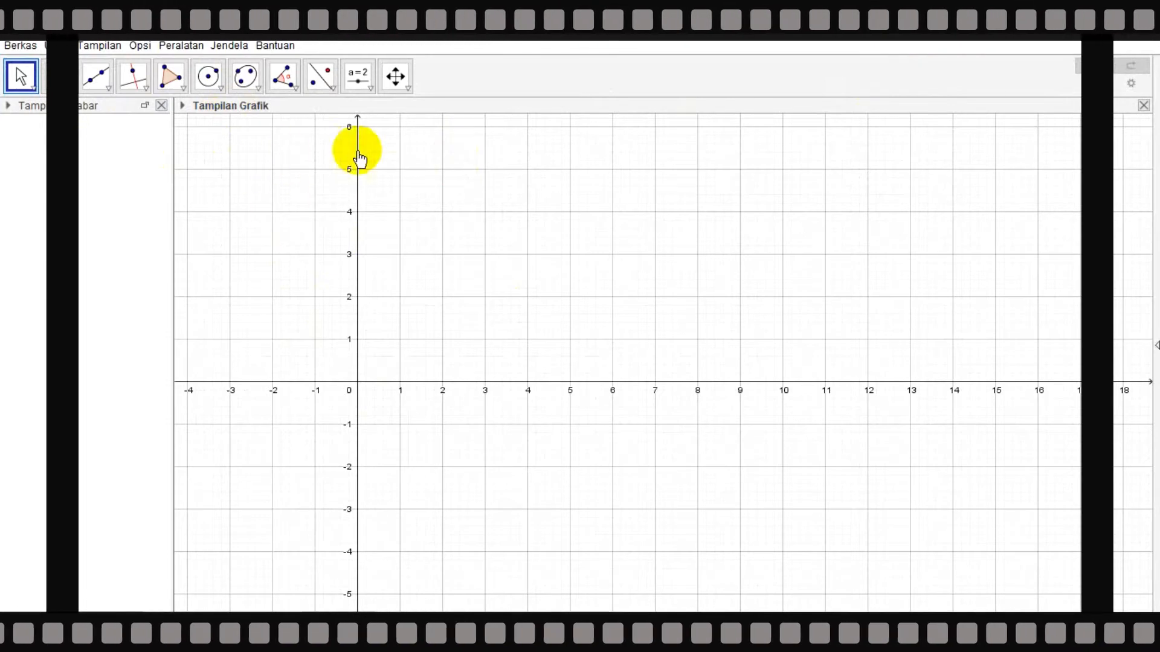
- Draw a line through the points (0, 4) on the y-axis and (3, 0) on the x-axis
click(396, 77)
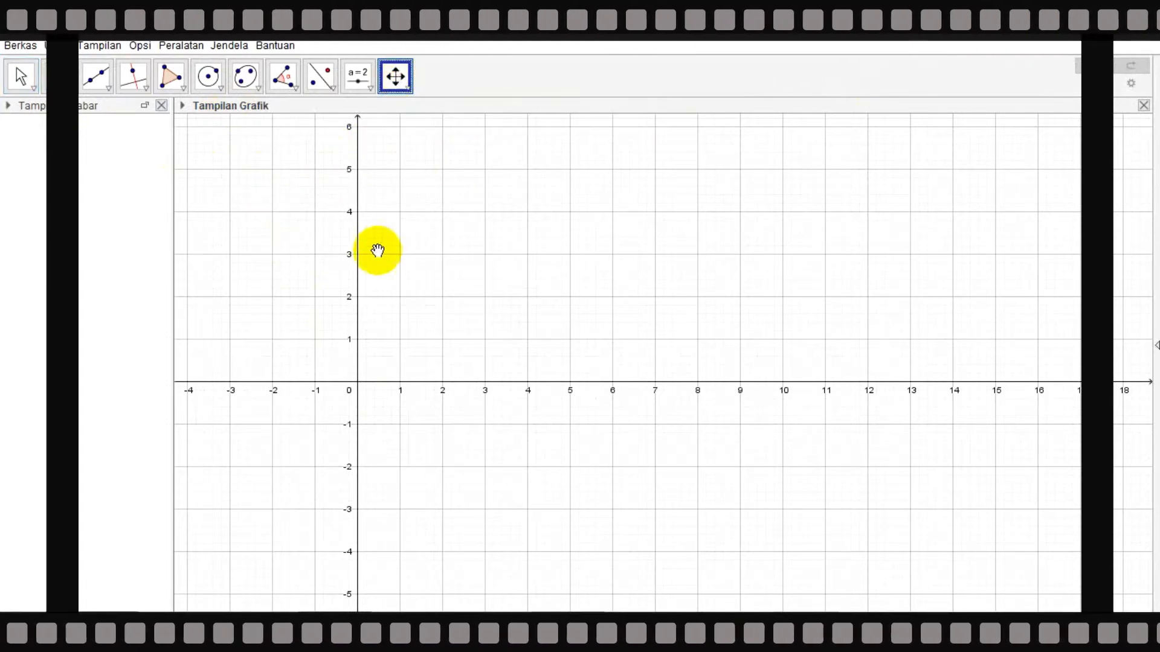
drag(378, 253, 515, 284)
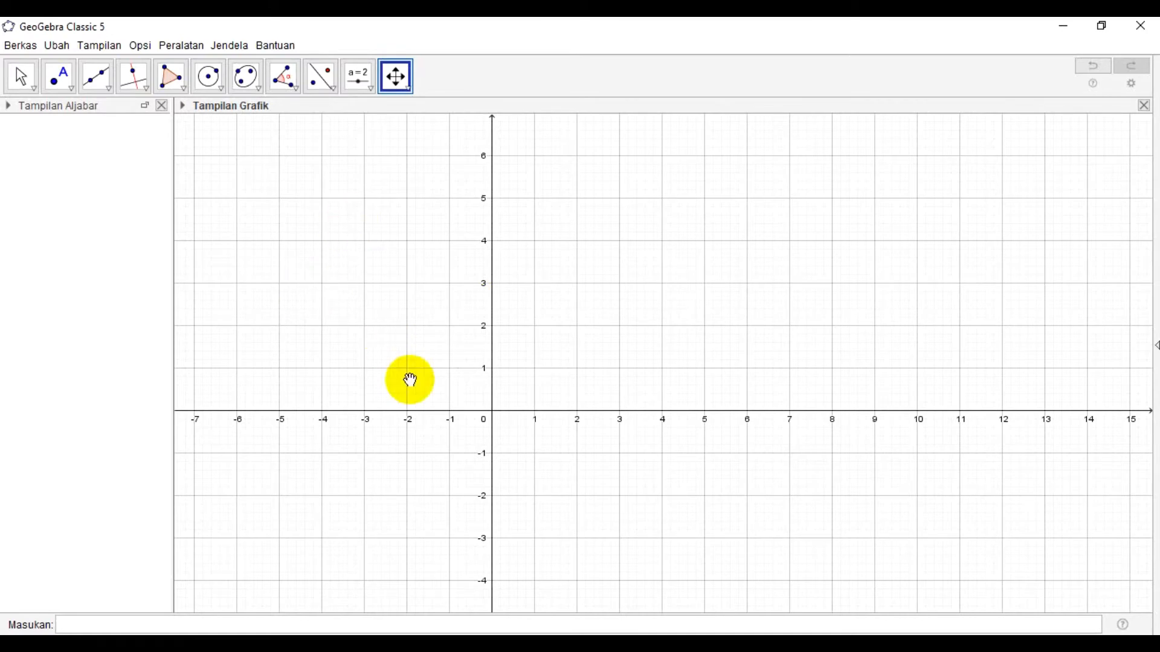
click(109, 89)
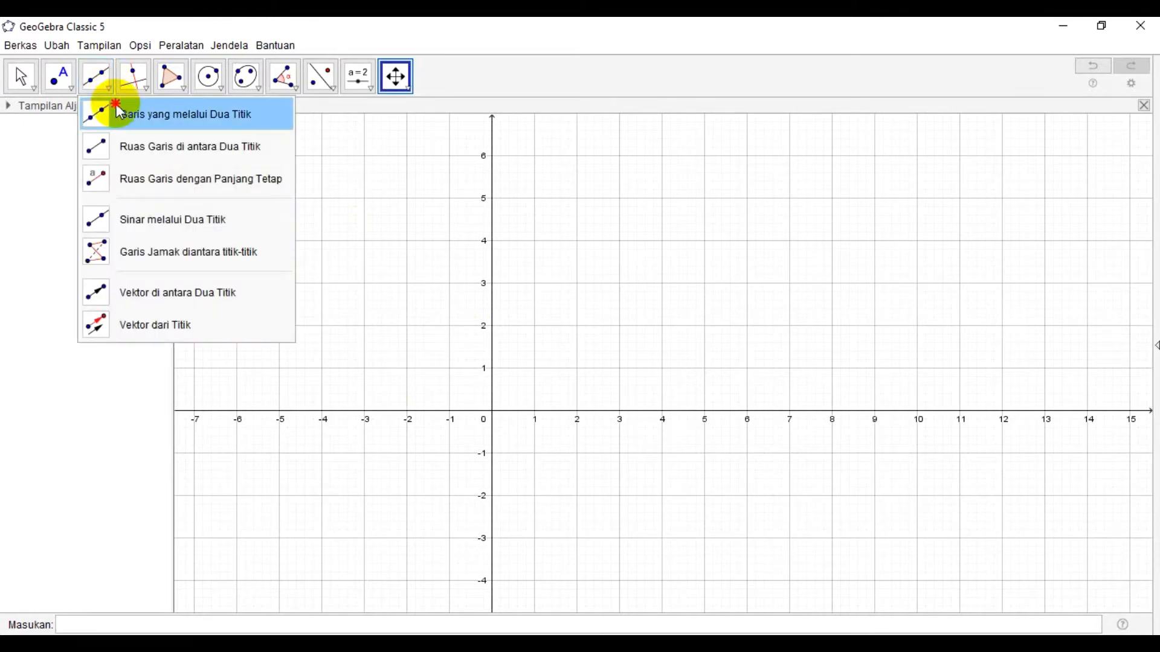
click(119, 112)
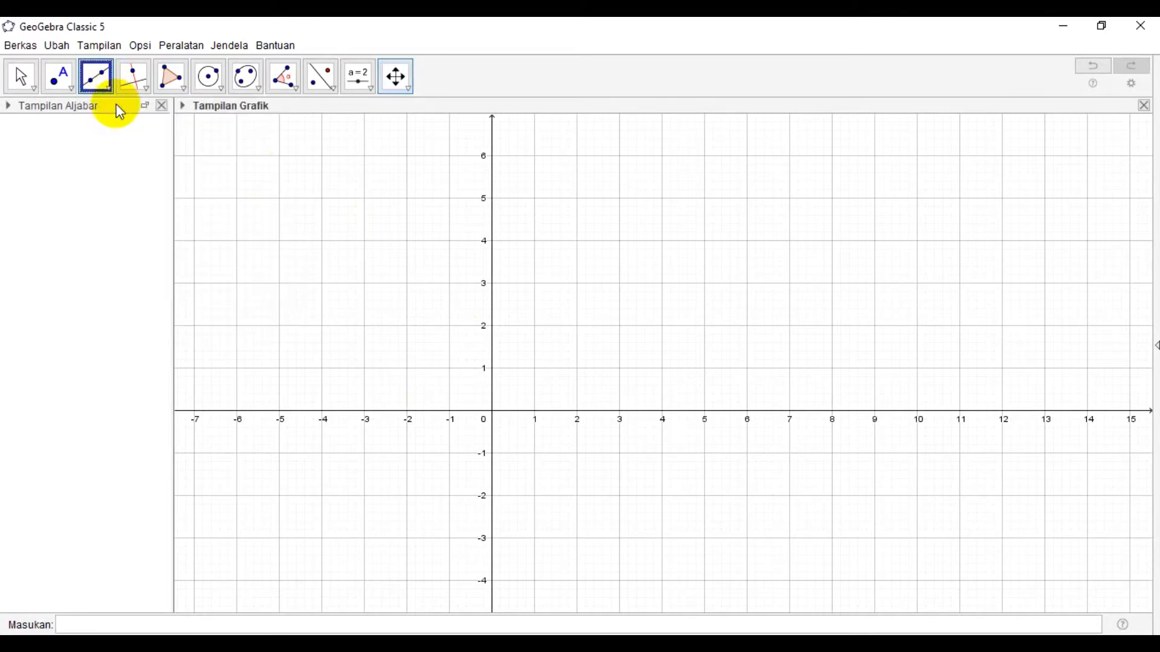
click(492, 240)
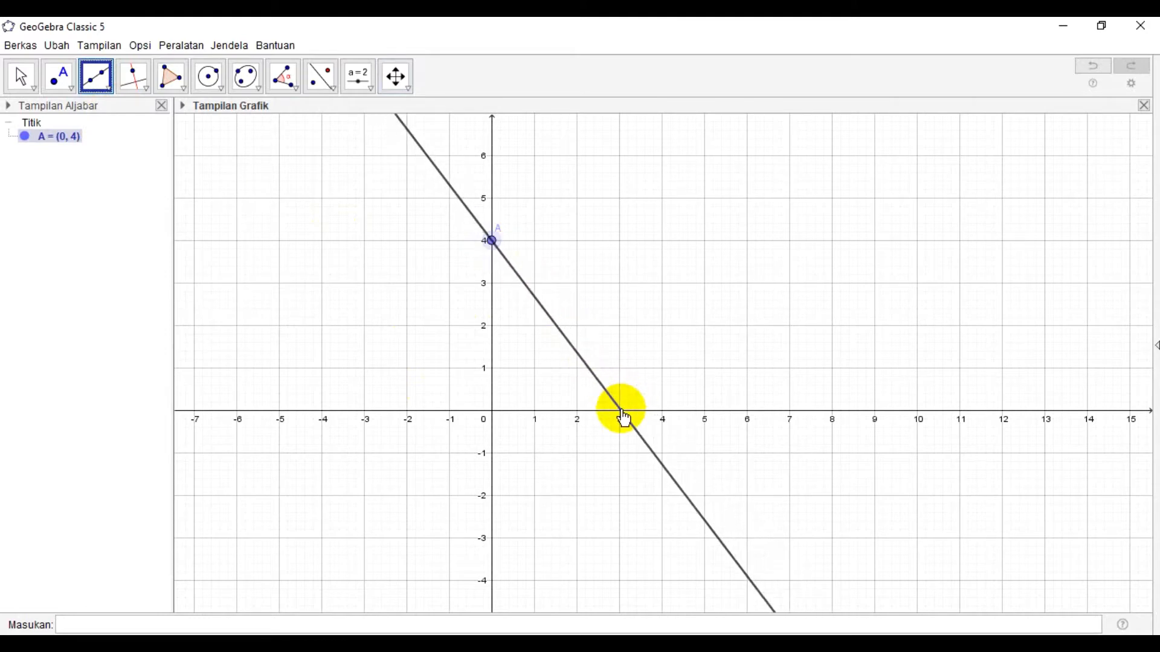
click(620, 410)
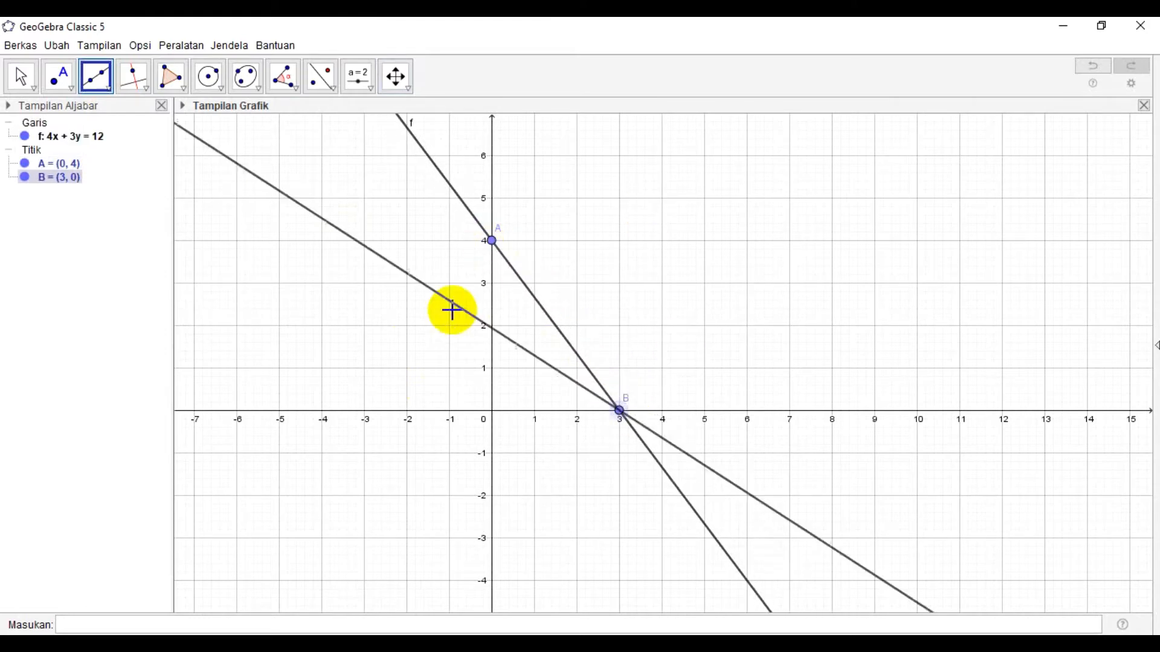
click(622, 410)
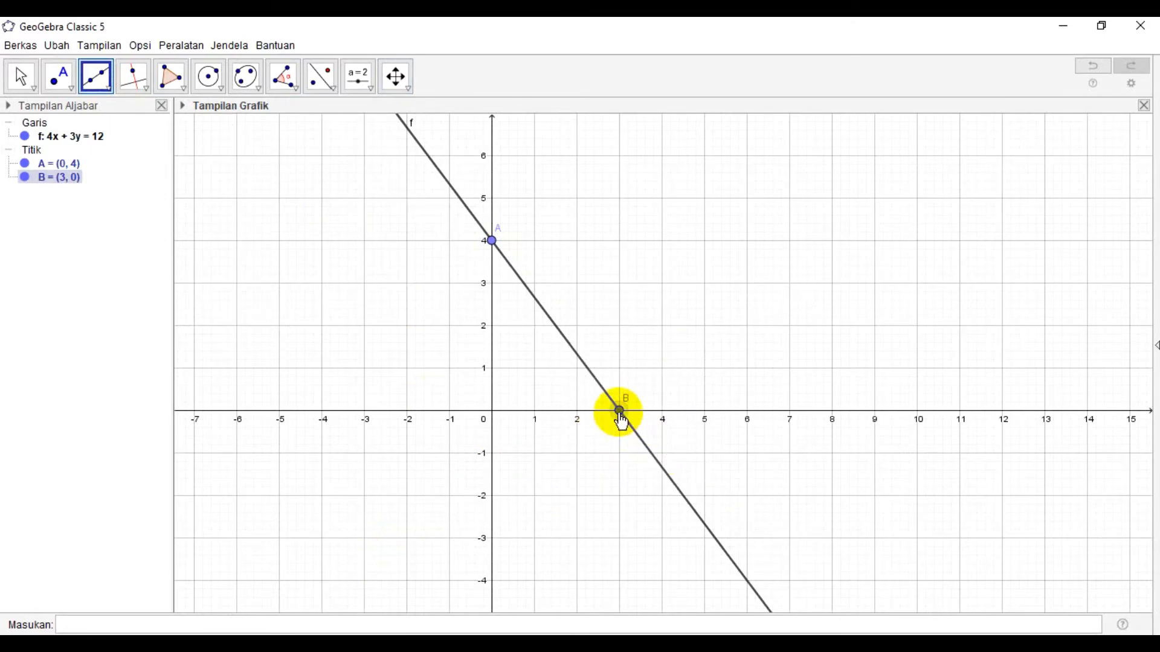
key(Escape)
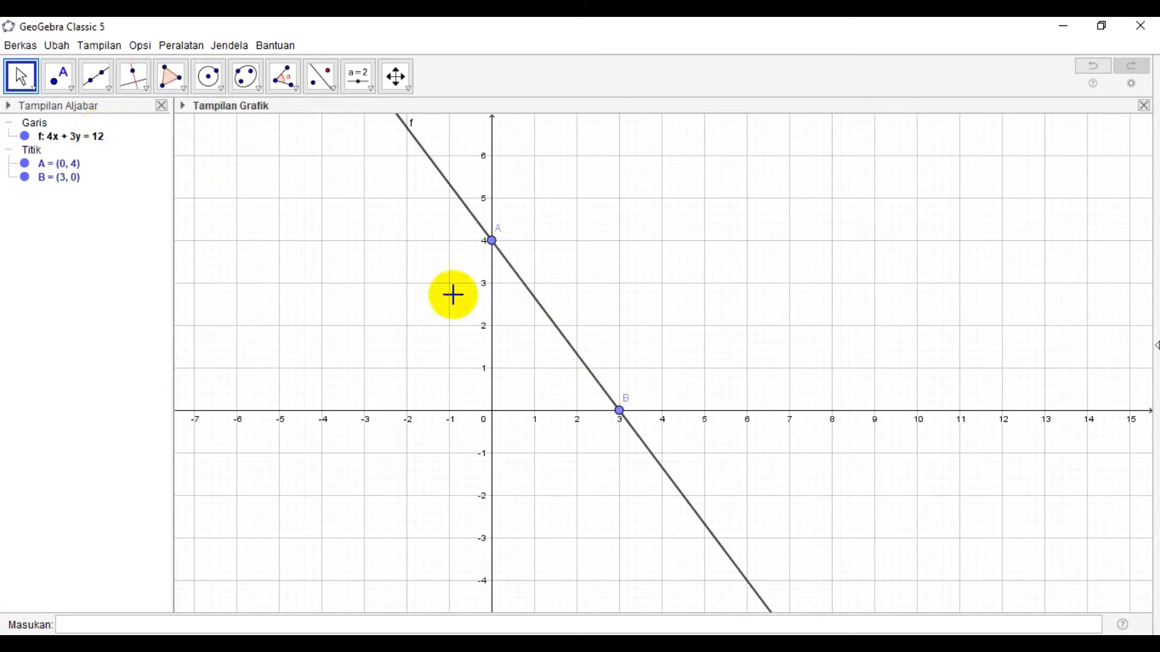
- Display the equation of line f in the form y = ax + b and in the form ax + by + c = 0
right_click(73, 140)
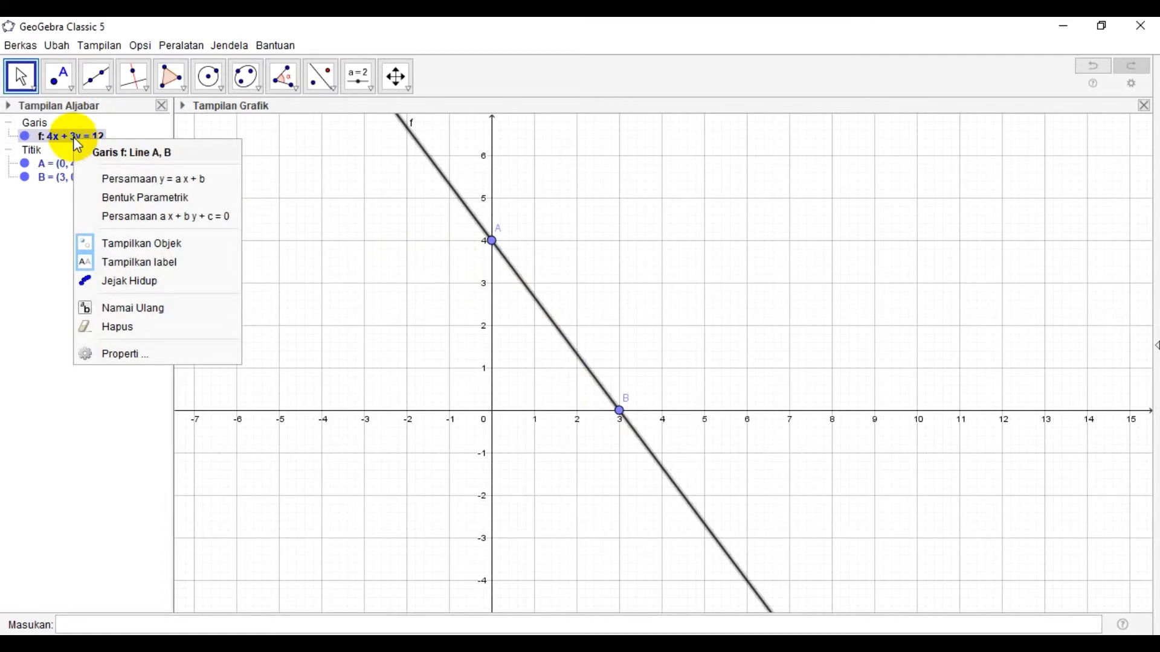
click(319, 115)
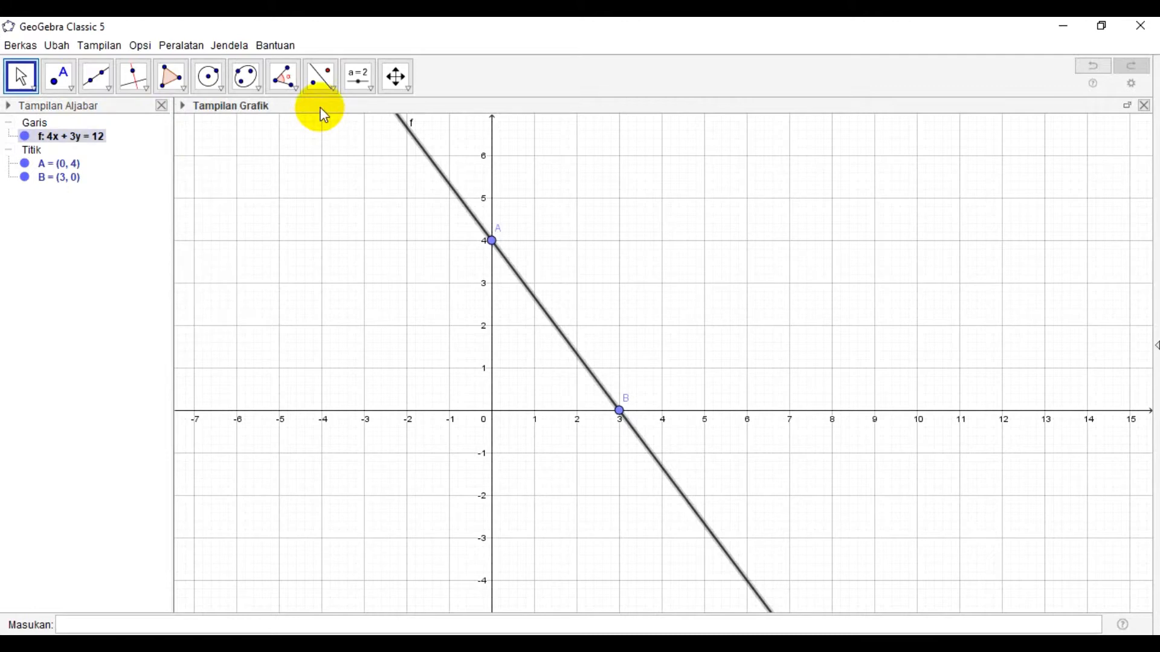
right_click(71, 143)
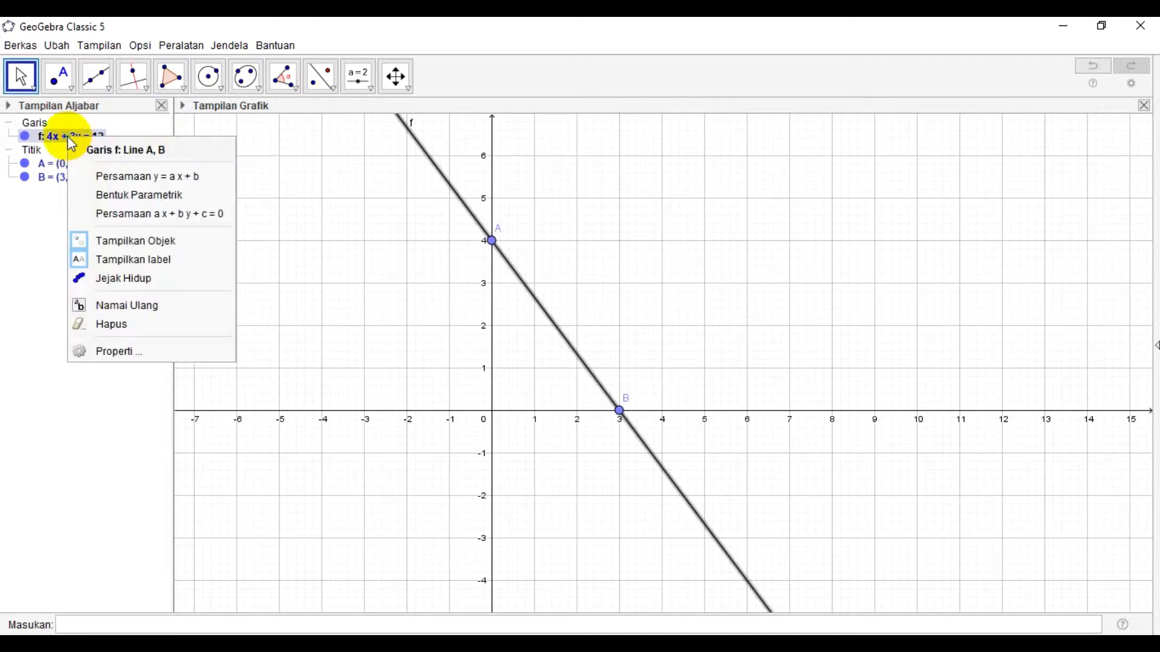
click(145, 178)
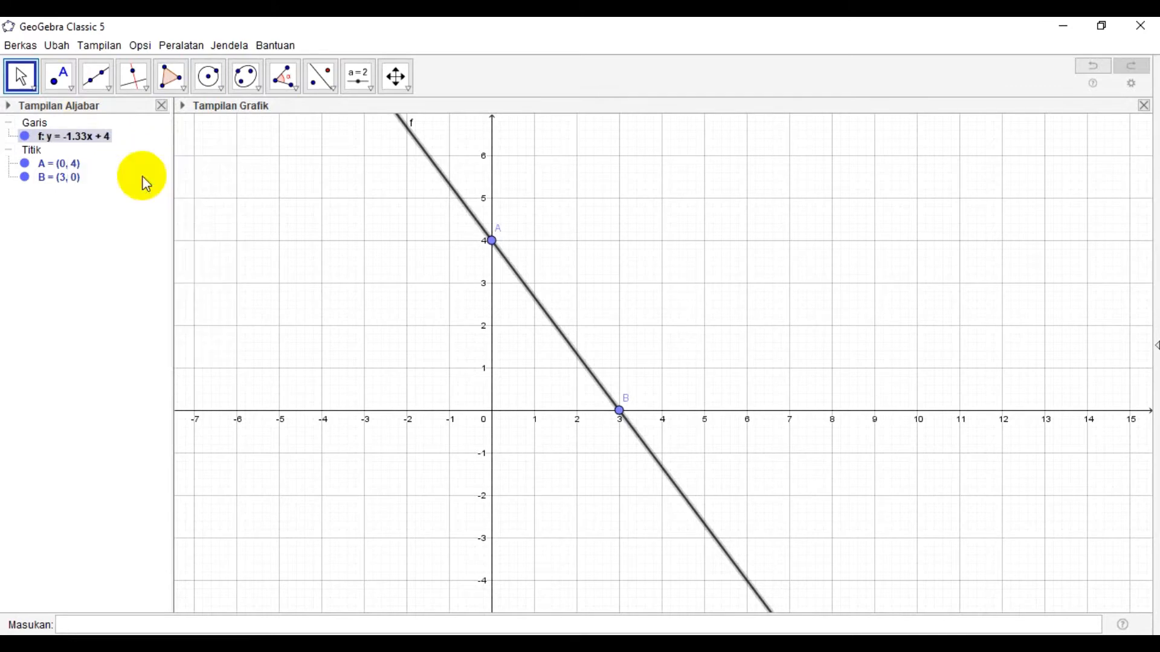
right_click(94, 142)
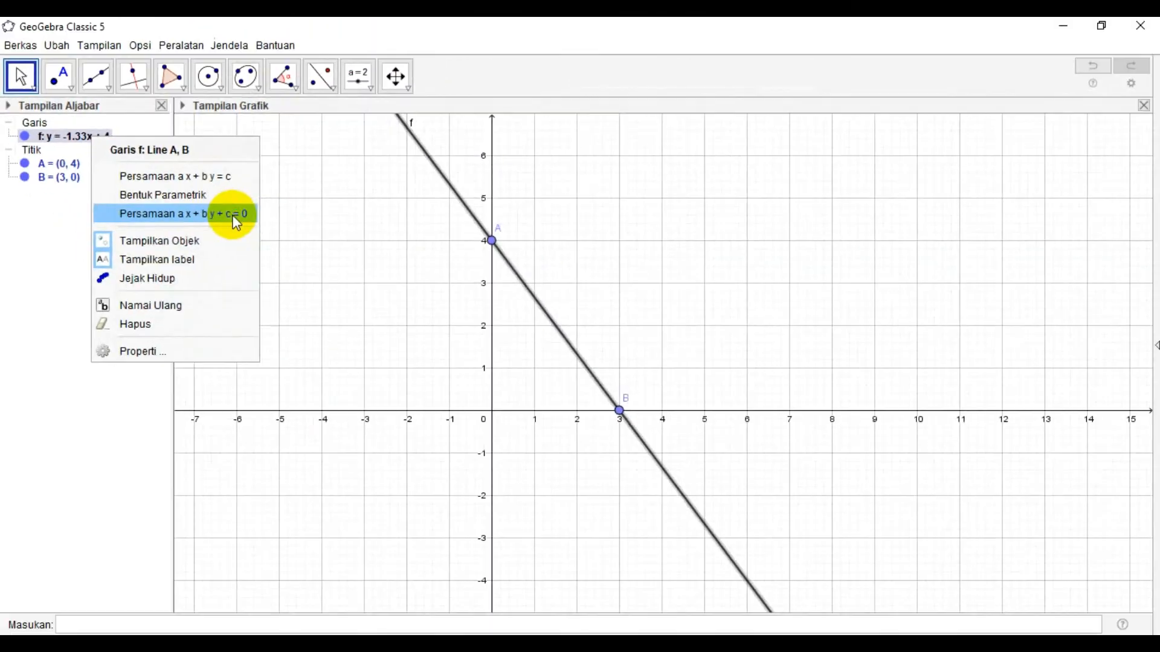
click(233, 217)
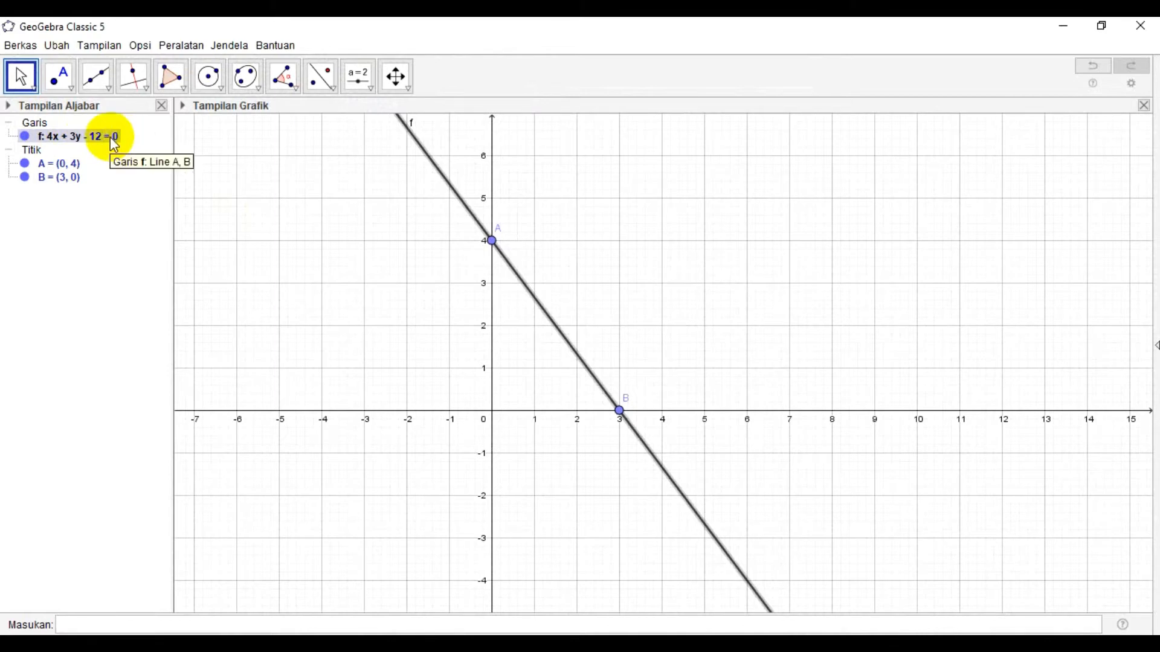
- Toggle the equation of line f through ax + by = c and ax + by + c = 0, ending in parametric form
right_click(85, 135)
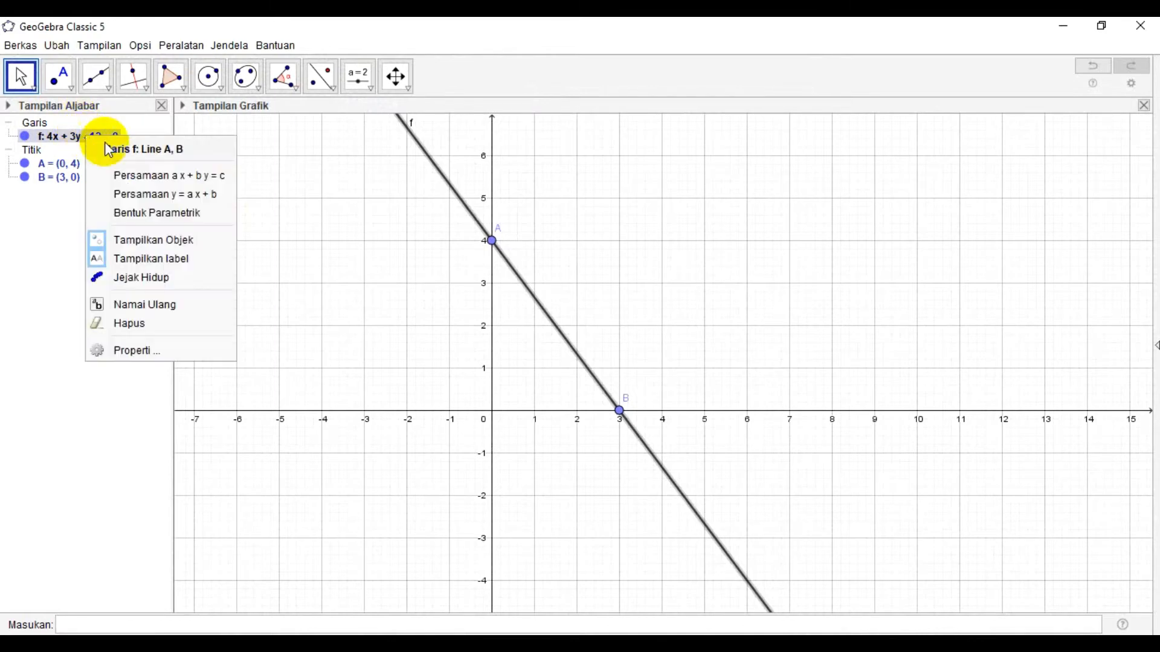
click(150, 176)
right_click(91, 137)
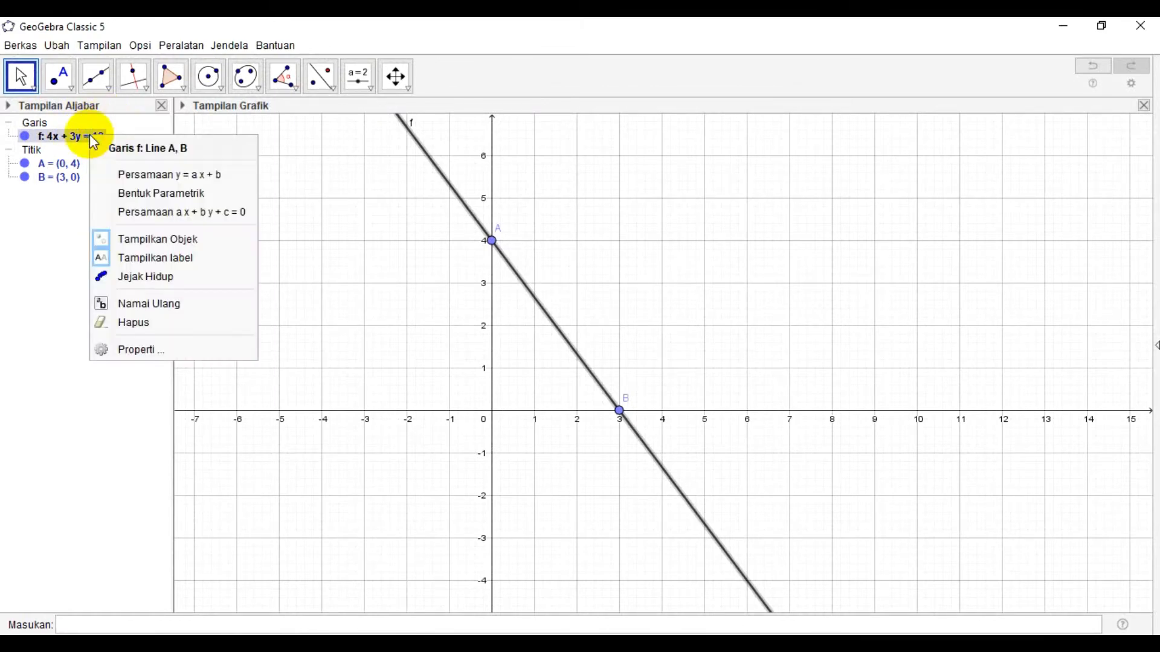
click(156, 210)
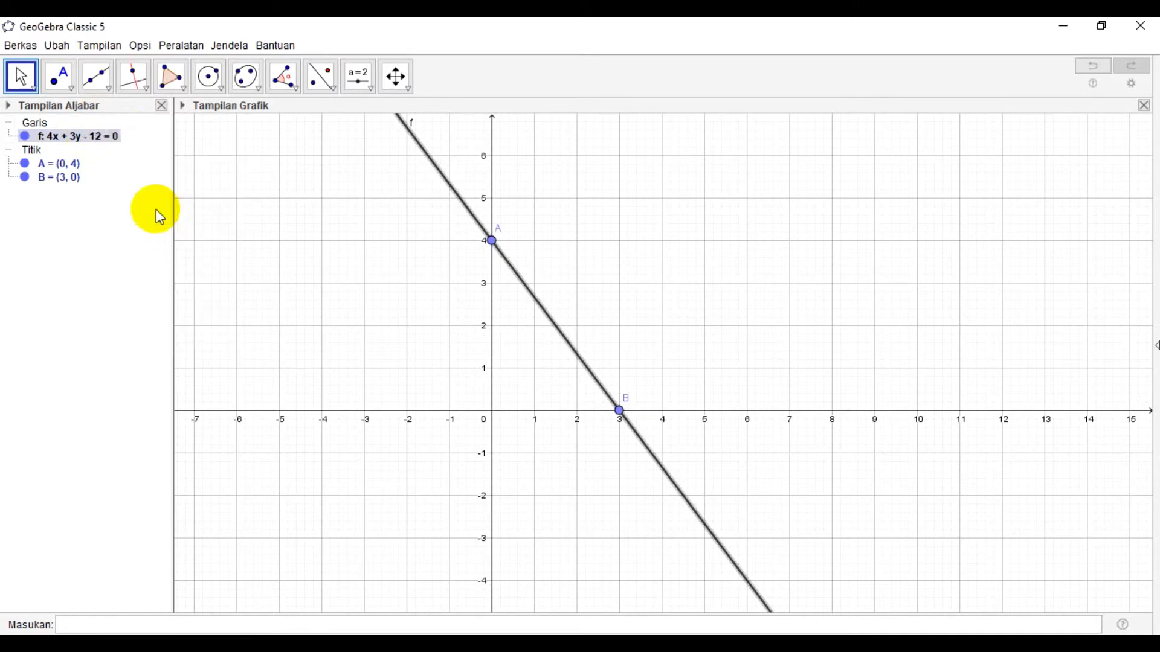
right_click(88, 138)
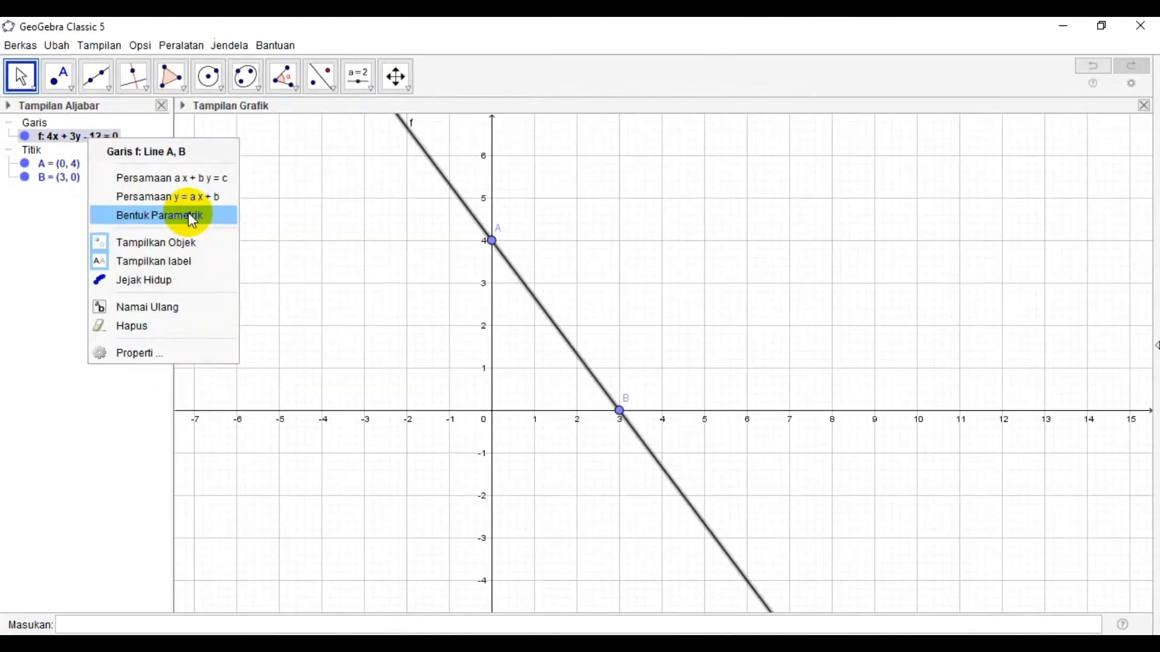
click(190, 216)
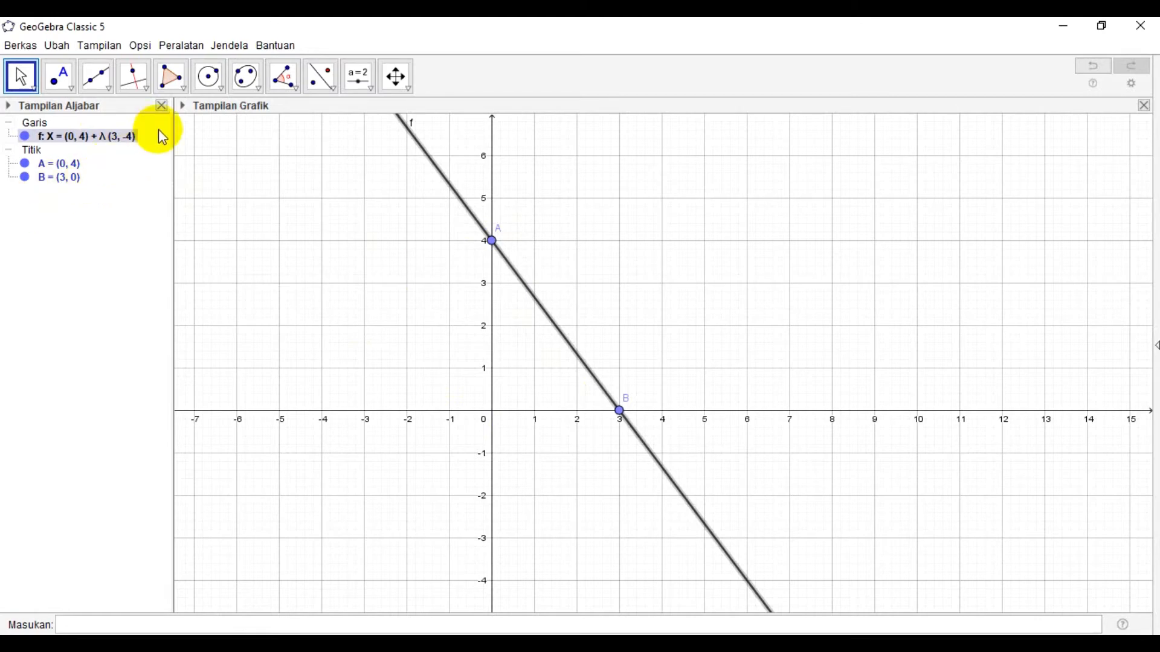
- Move point A along the y-axis to (0, 5) using the Move tool
click(31, 94)
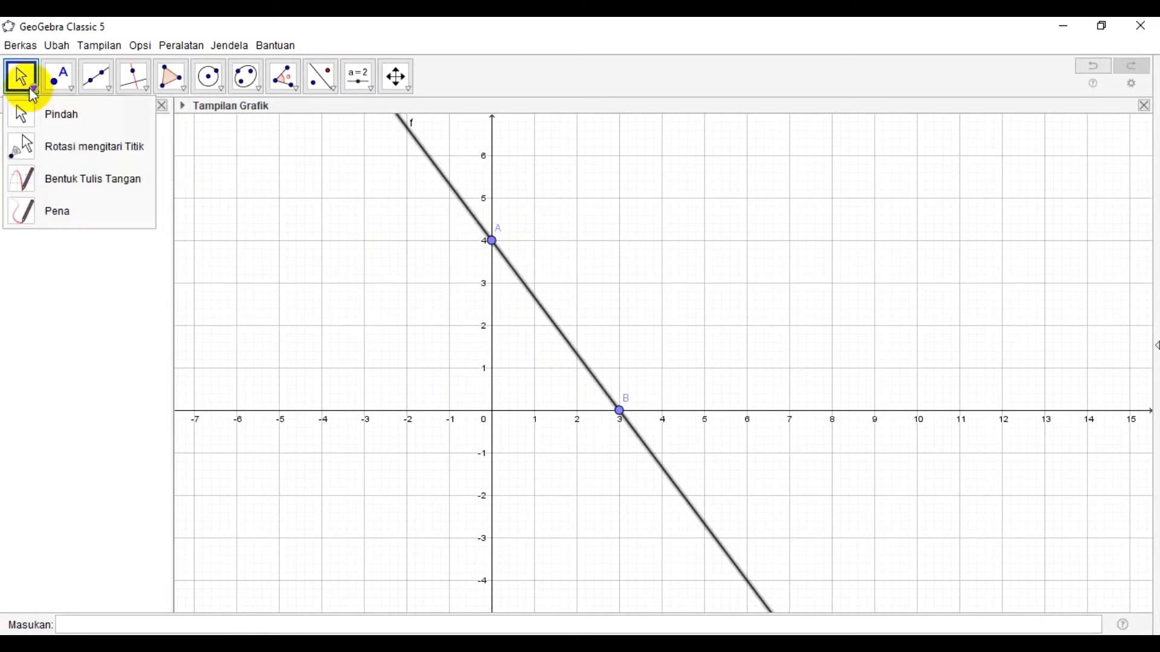
click(26, 111)
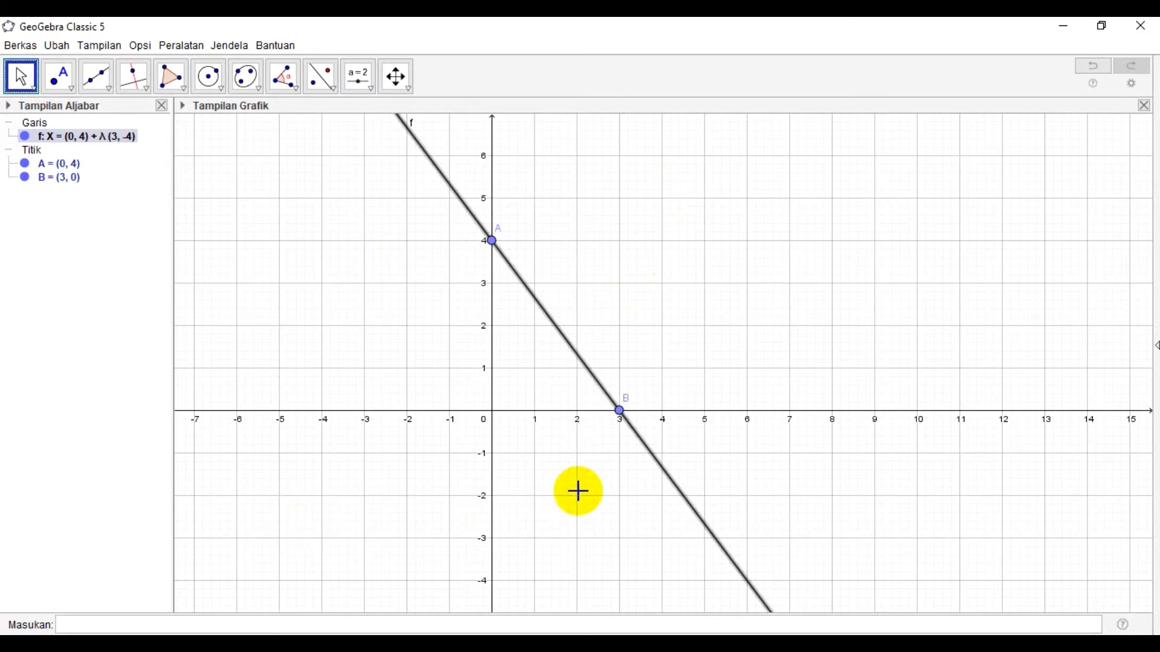
drag(492, 240, 493, 212)
- Display the equation of line f in the form y = ax + b, and finish with the form ax + by = c
right_click(98, 135)
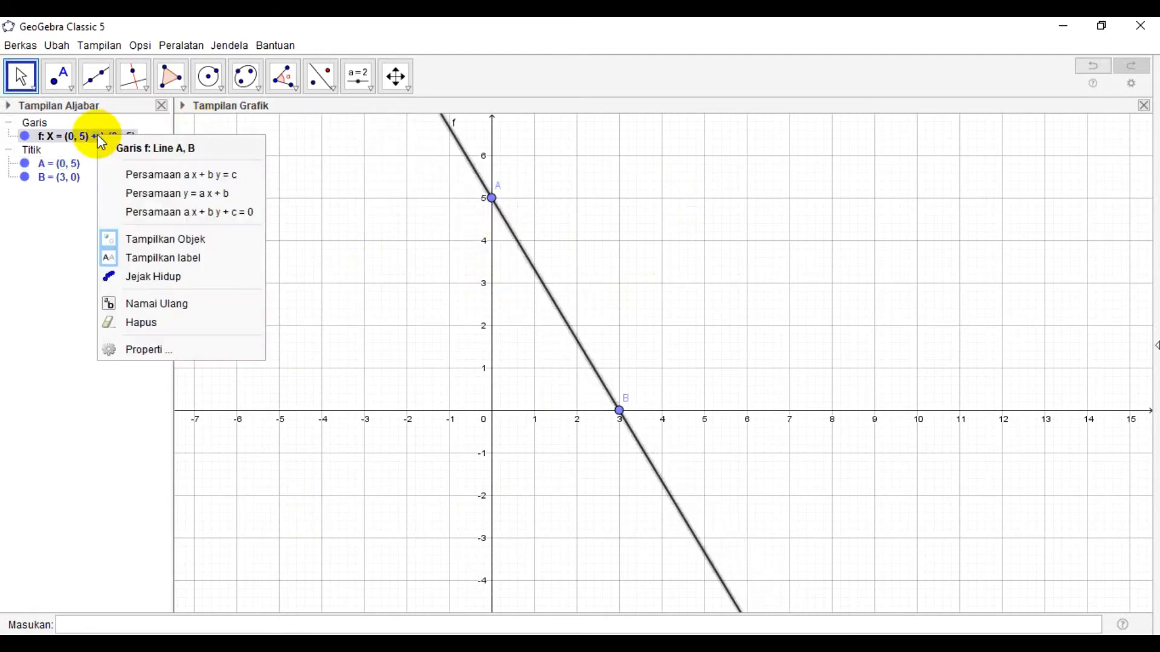
click(161, 193)
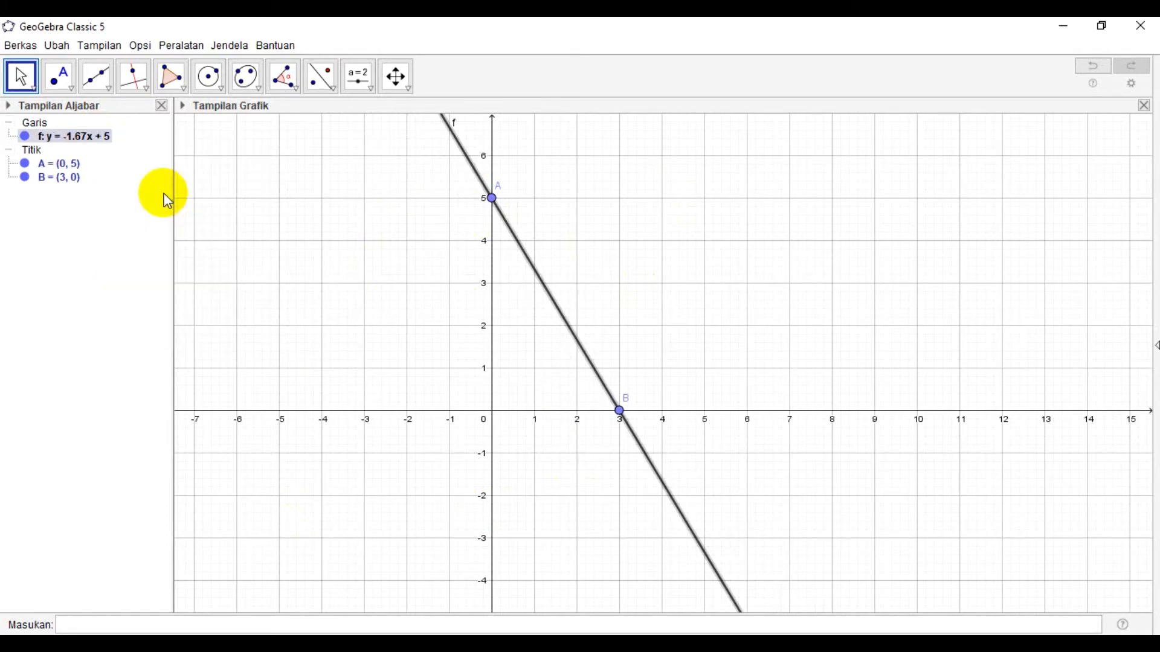
right_click(95, 143)
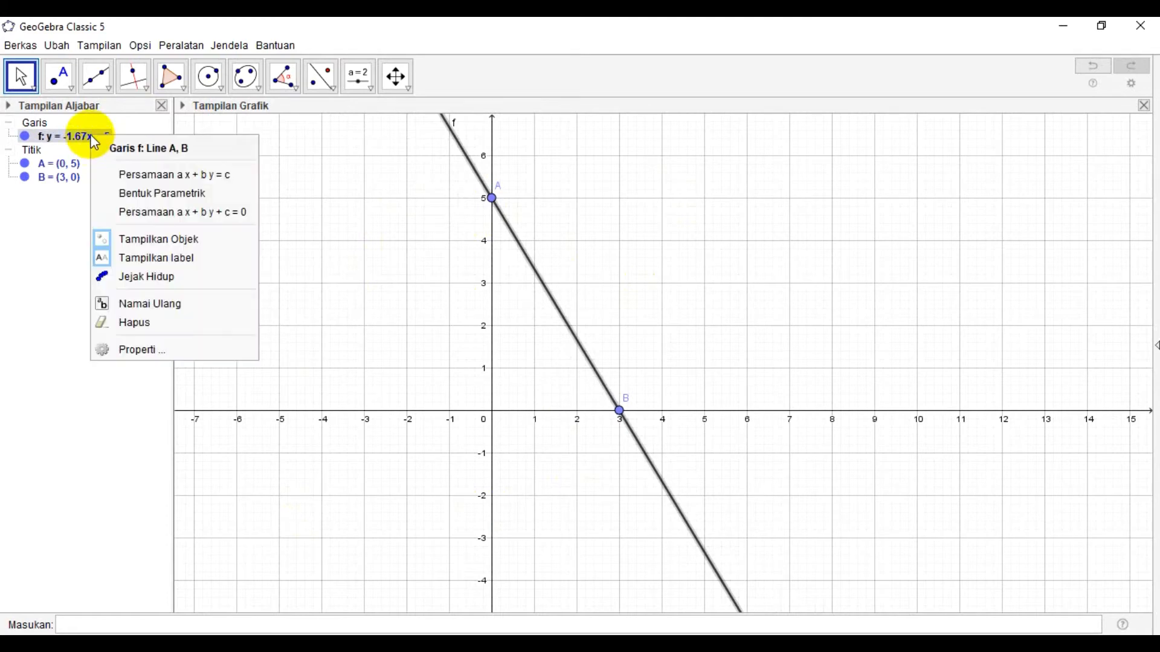
click(143, 175)
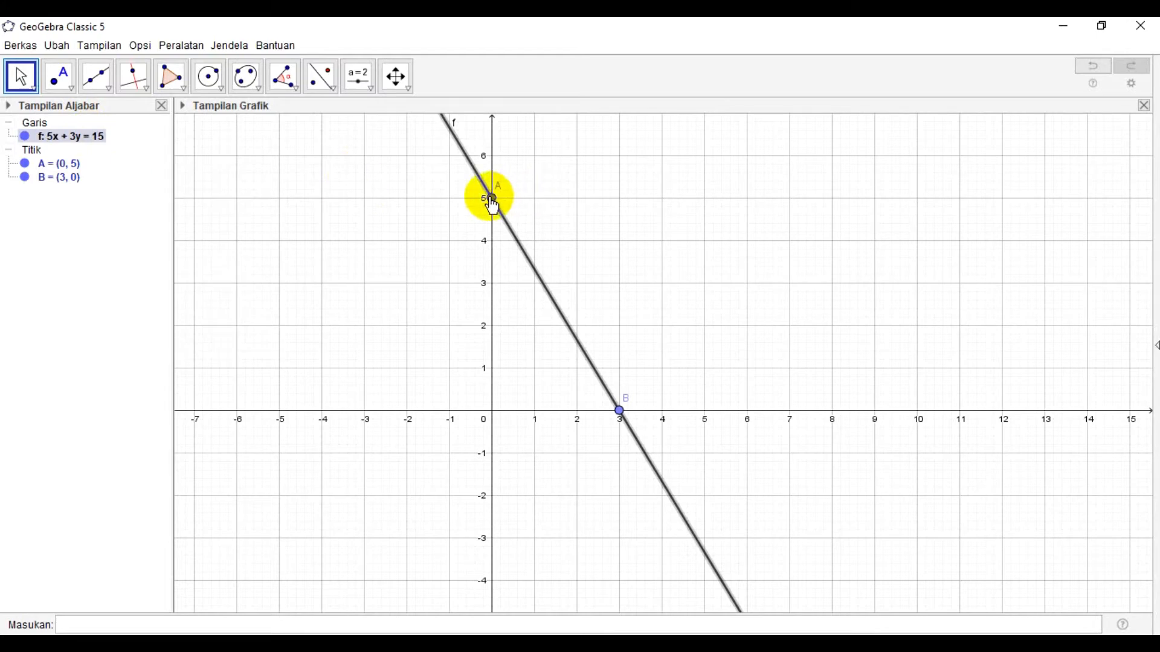
- Move point A to (0, 4) and point B to (5, 0), ending with A at (0, 5) and its definition left as is
drag(491, 198, 493, 248)
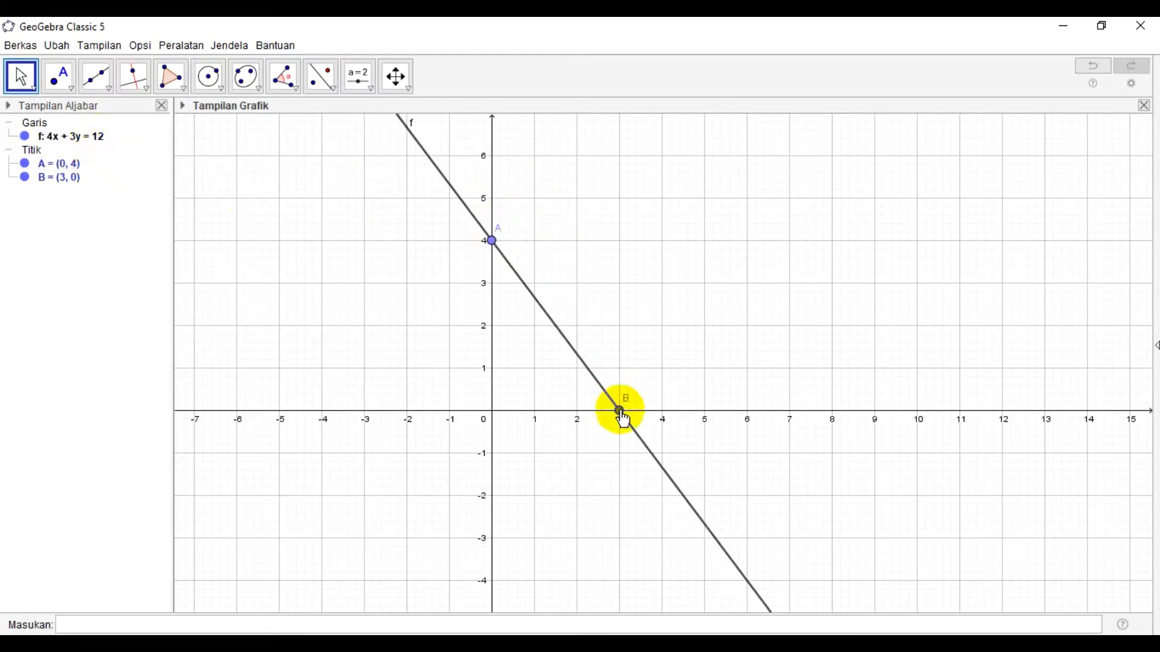
drag(622, 413, 703, 416)
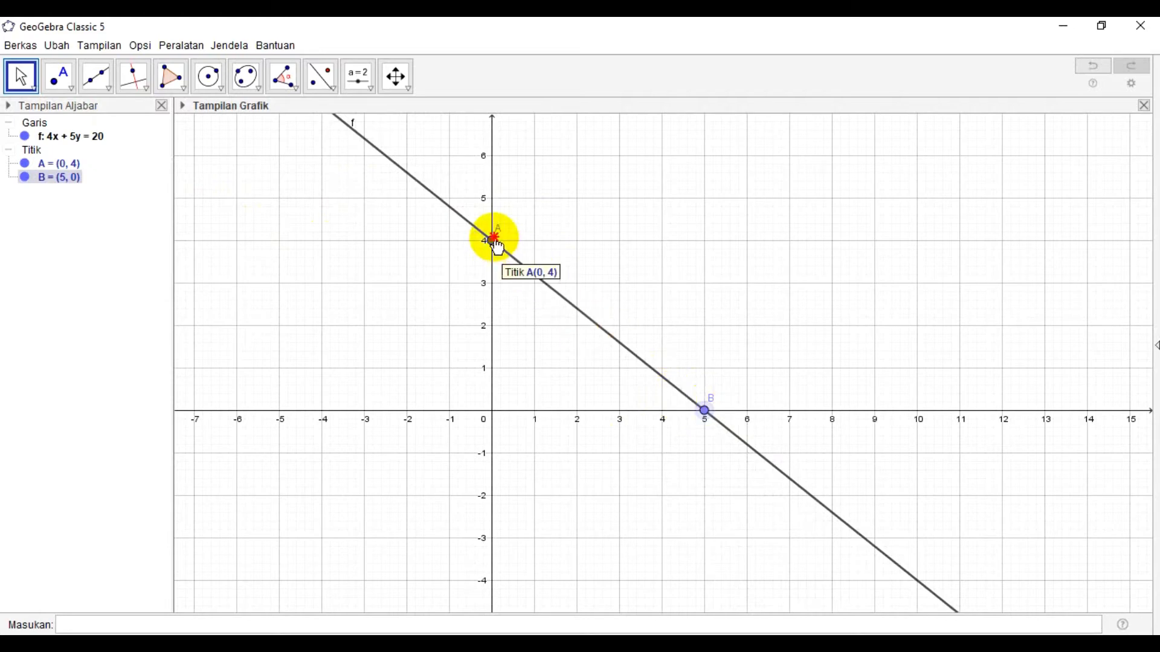
drag(492, 240, 493, 207)
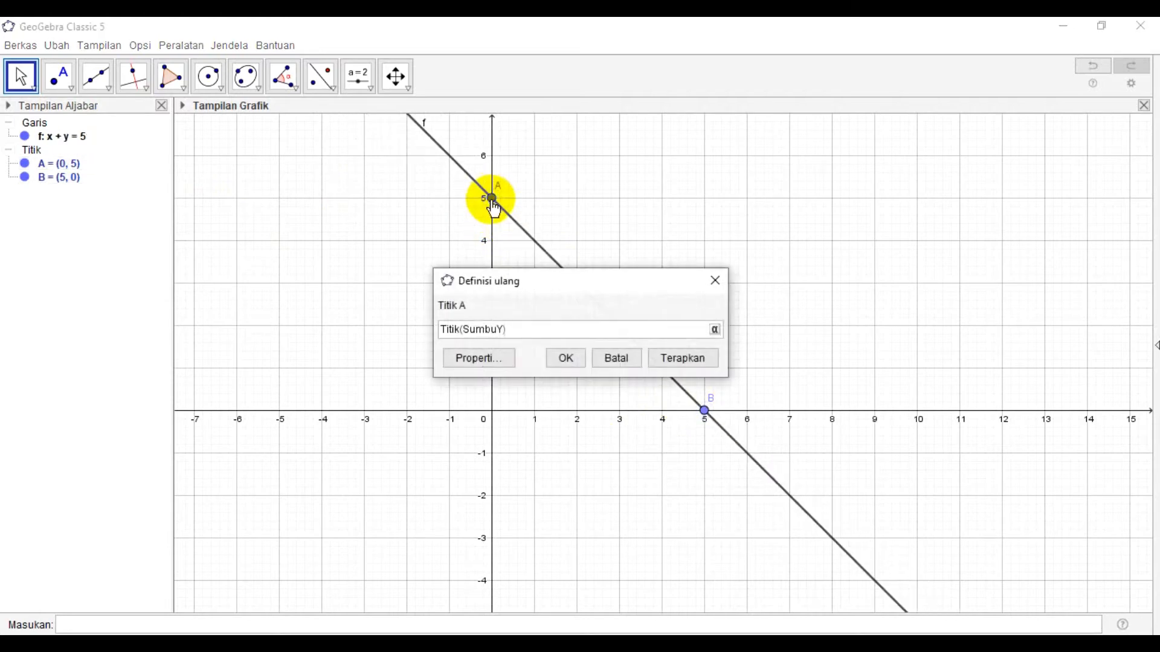
click(621, 358)
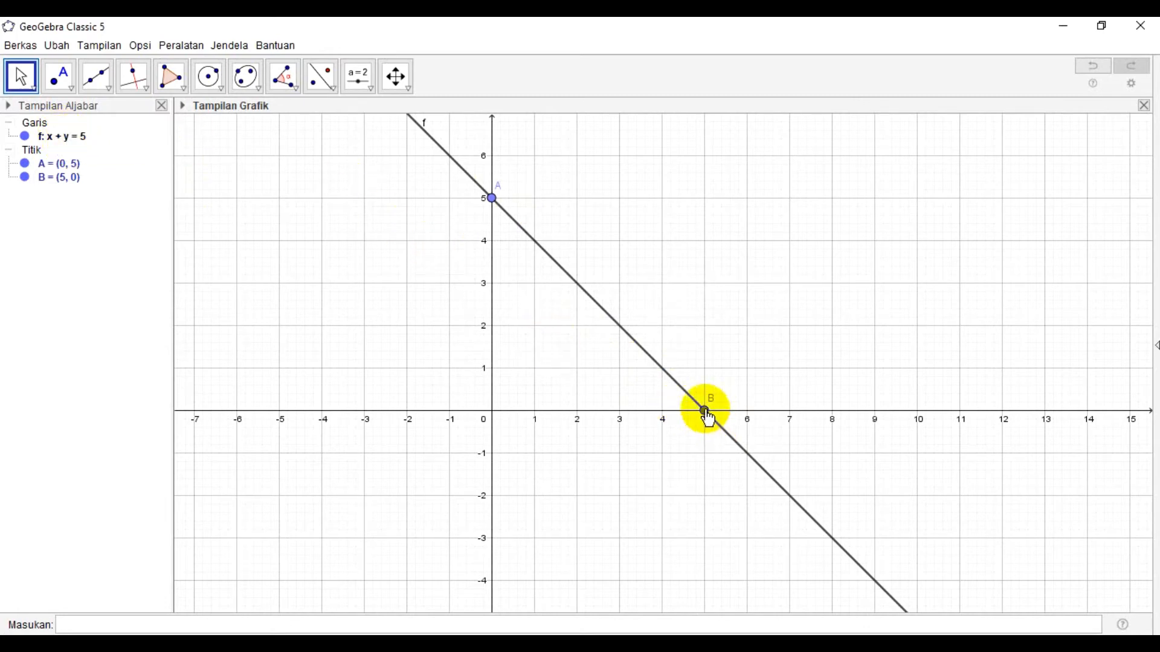
- Move point A down the y-axis to (0, -4) and point B along the x-axis via (3, 0) to (-4, 0)
drag(489, 198, 494, 579)
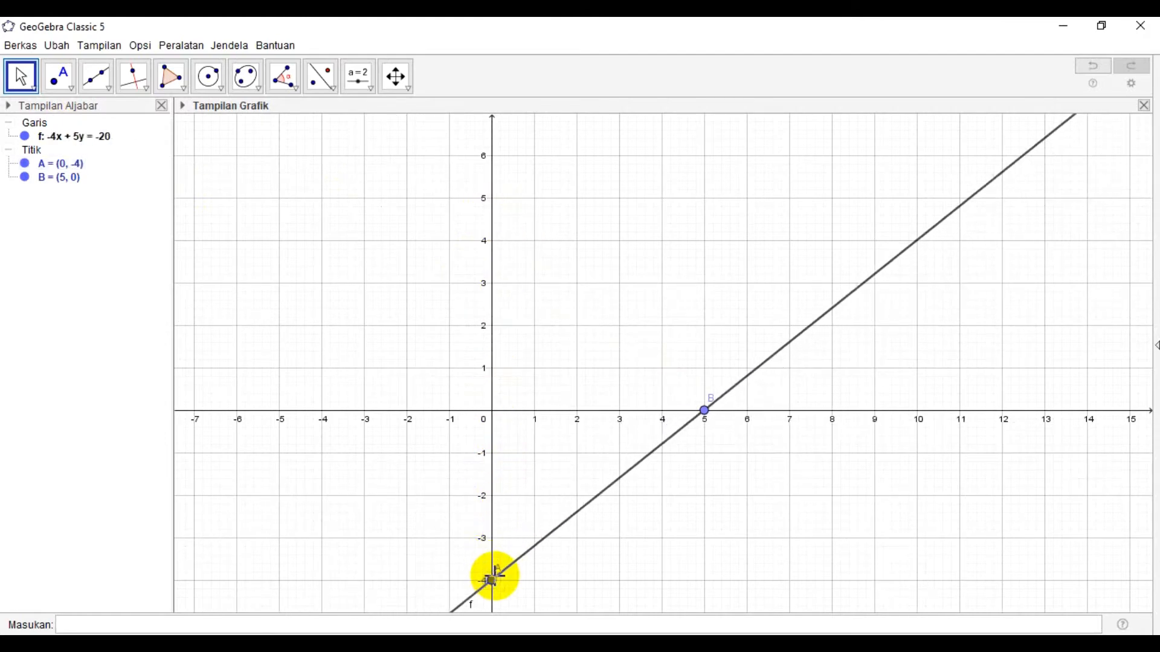
drag(703, 414, 622, 416)
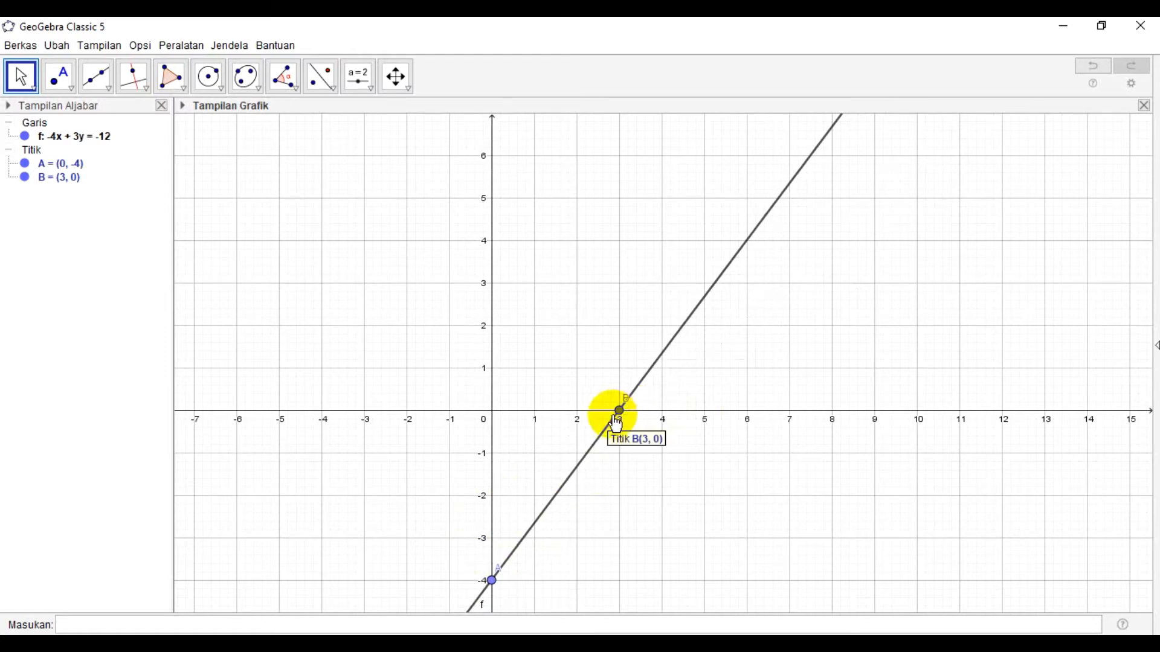
drag(621, 417, 326, 424)
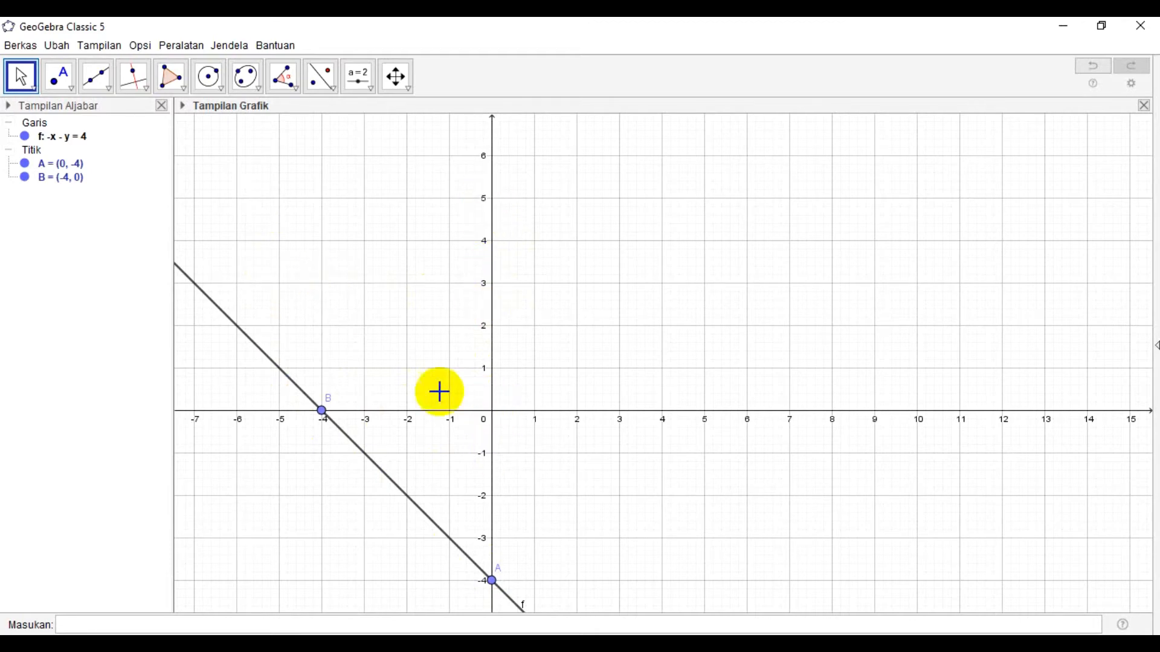
- Draw a second line through (-2, 3) and (3, 1), and show its equation in the form y = ax + b
click(106, 84)
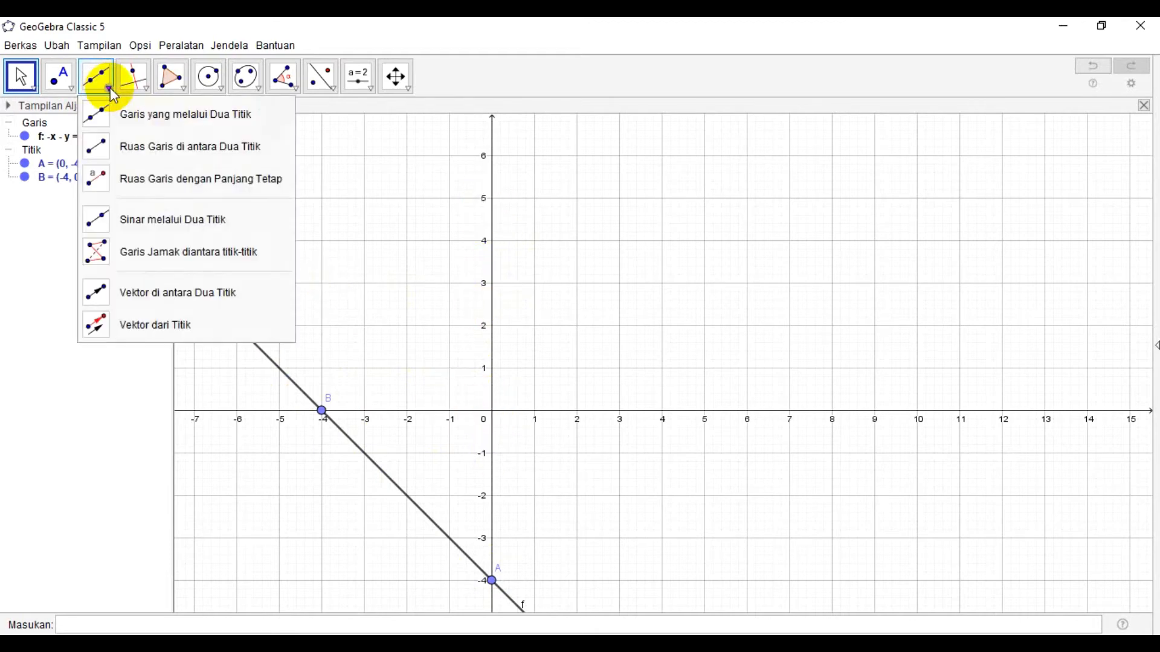
click(113, 117)
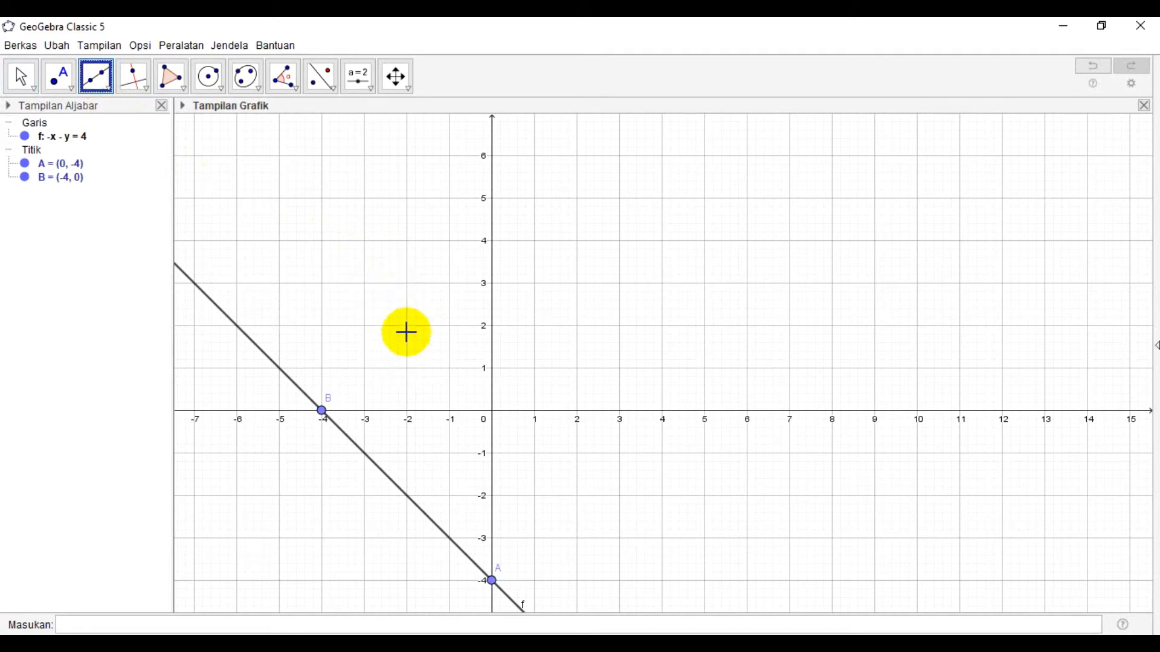
click(407, 284)
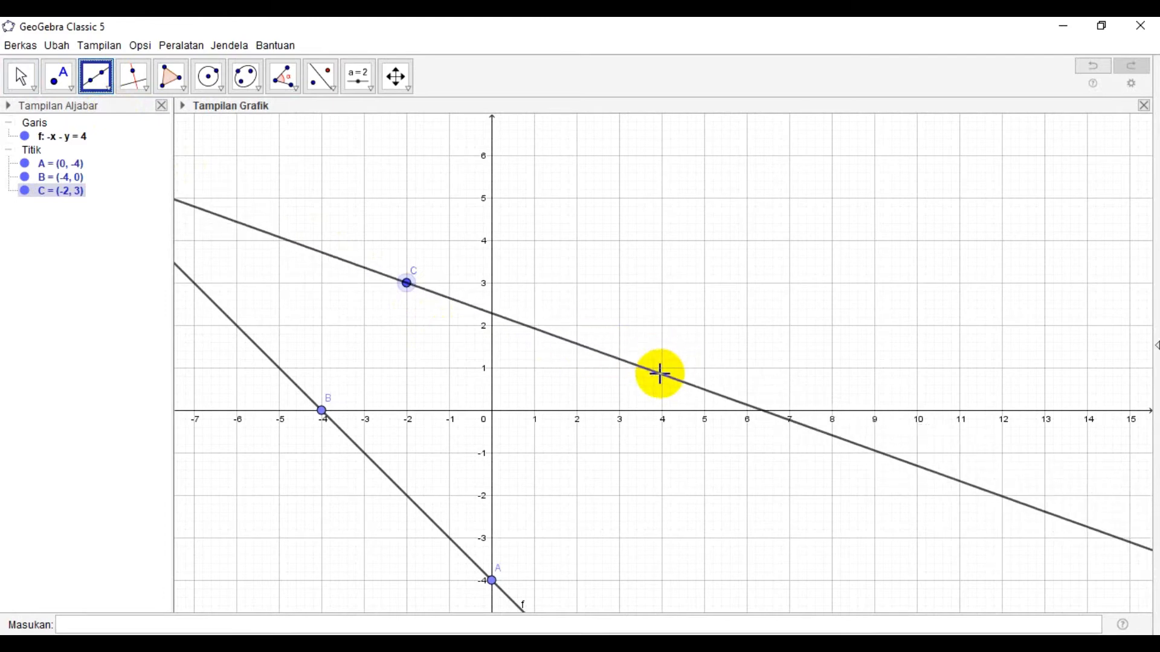
click(620, 370)
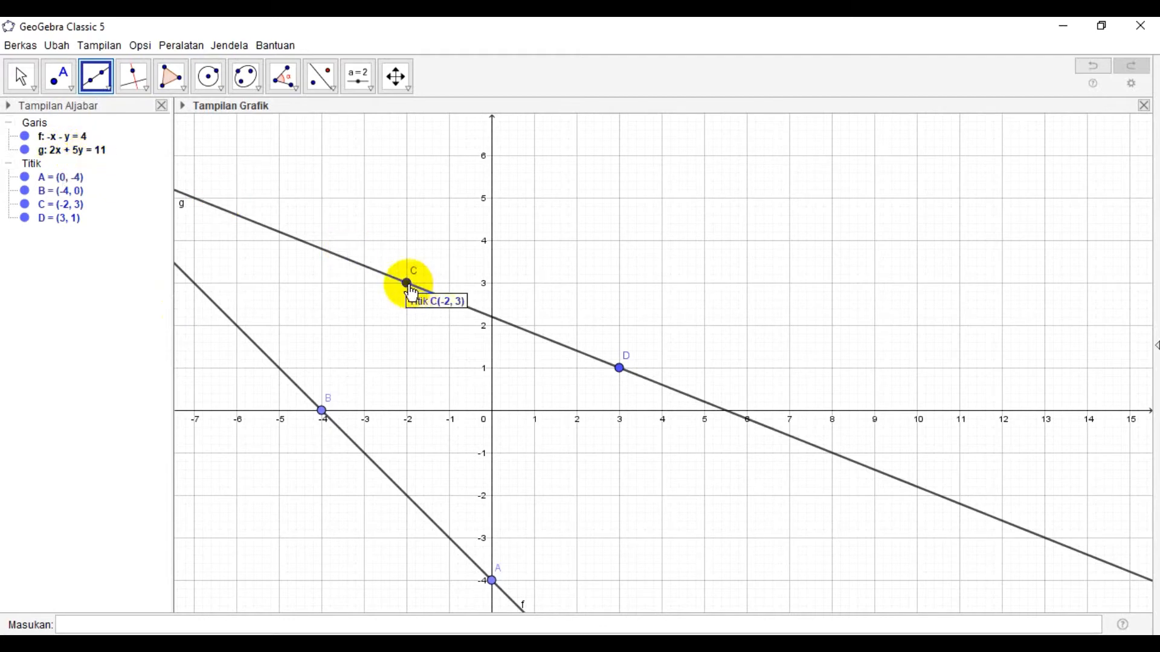
right_click(97, 152)
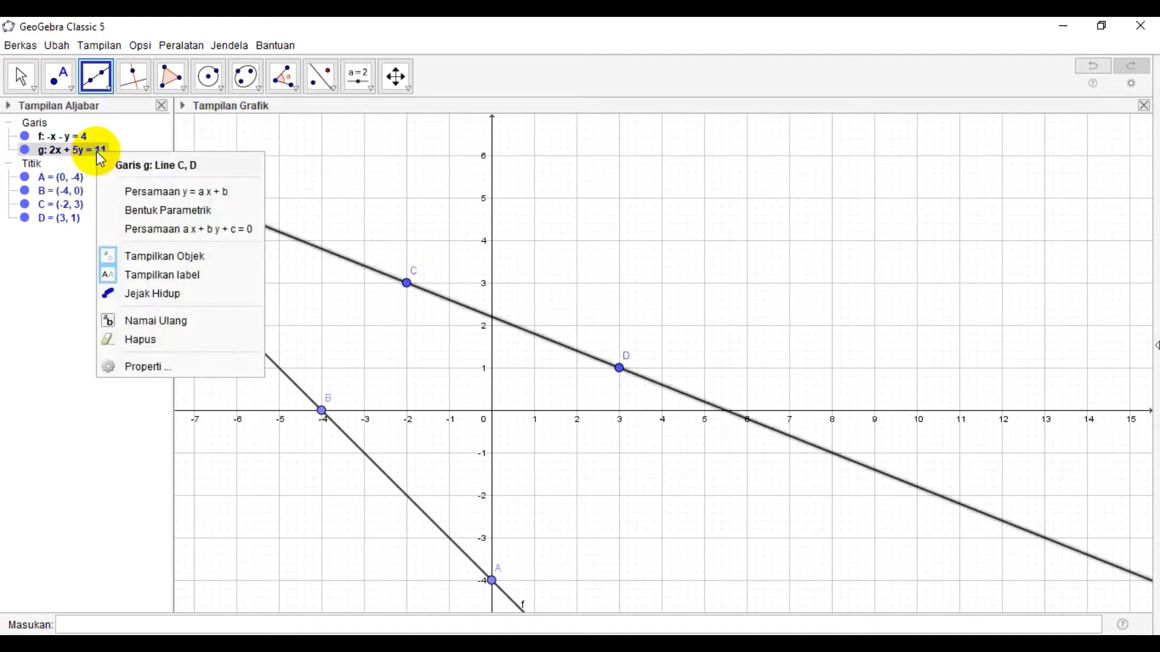
click(167, 192)
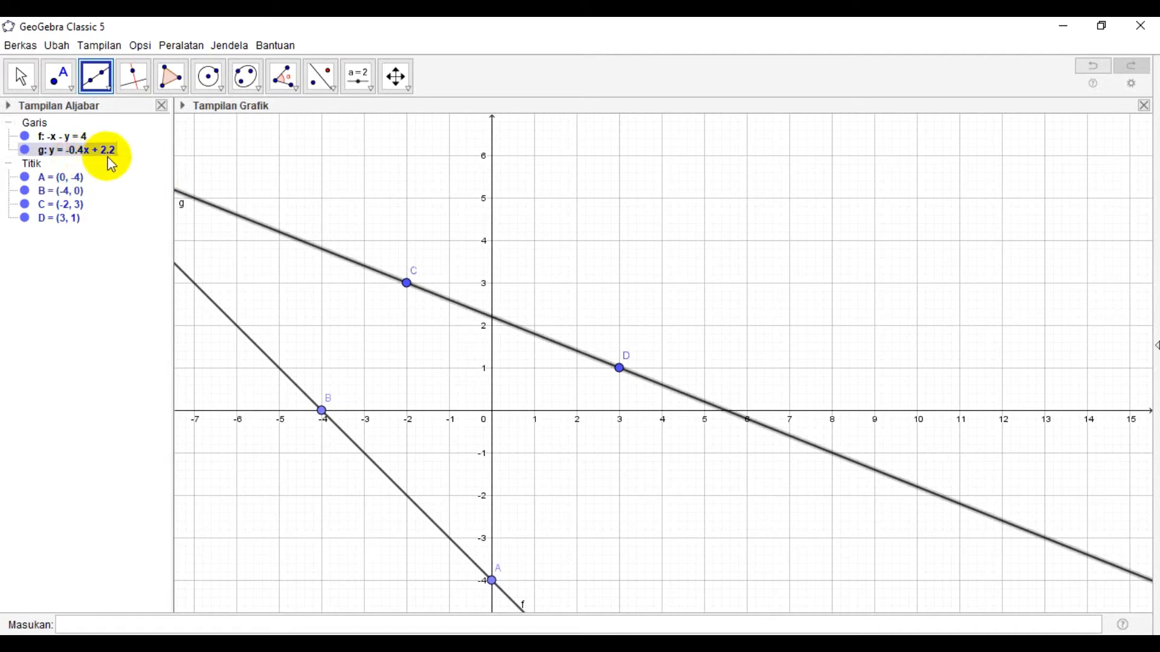
click(407, 283)
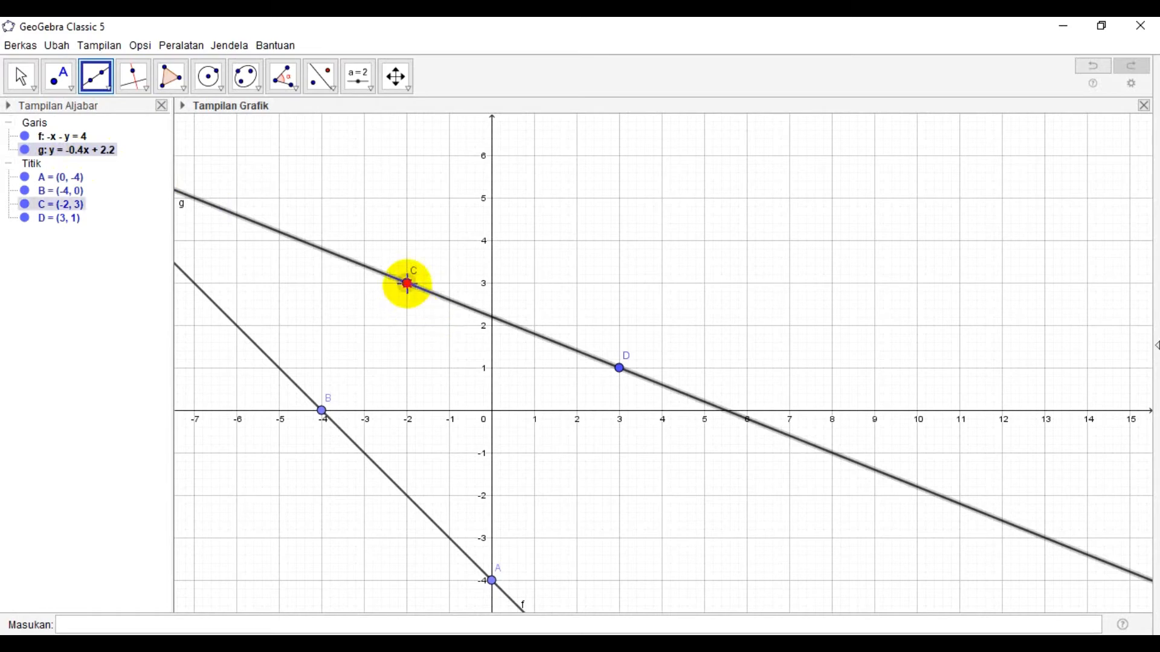
click(399, 245)
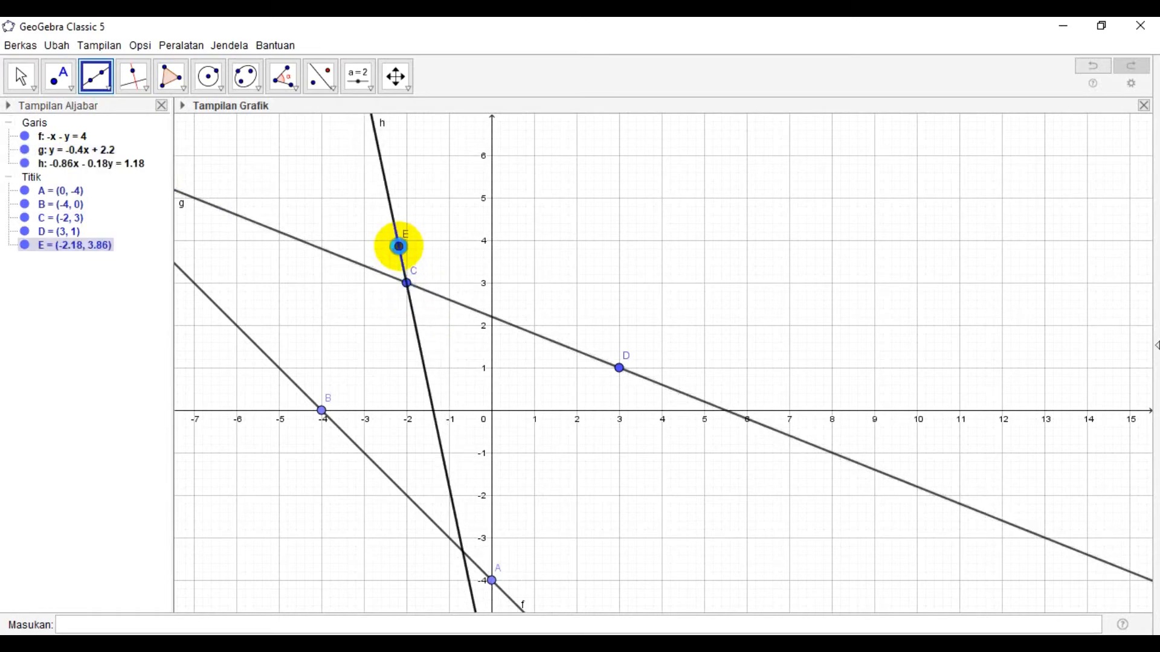
key(ctrl+z)
- Move point C with the Move tool to (7, 5), and finish at (7, 4)
click(66, 87)
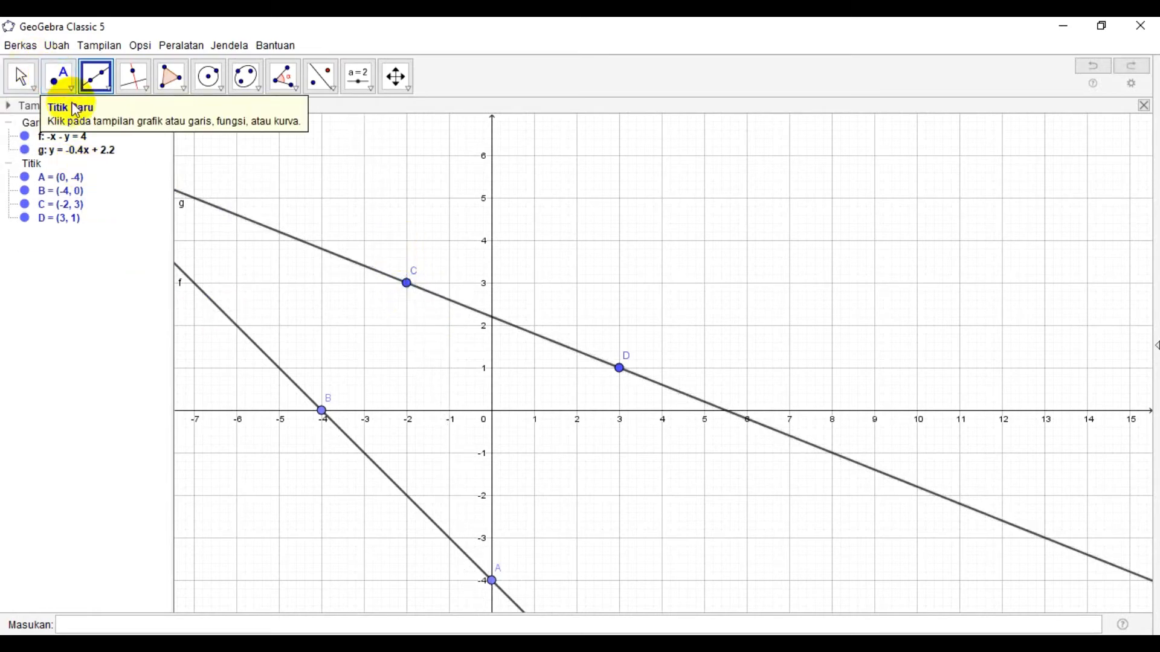
click(21, 75)
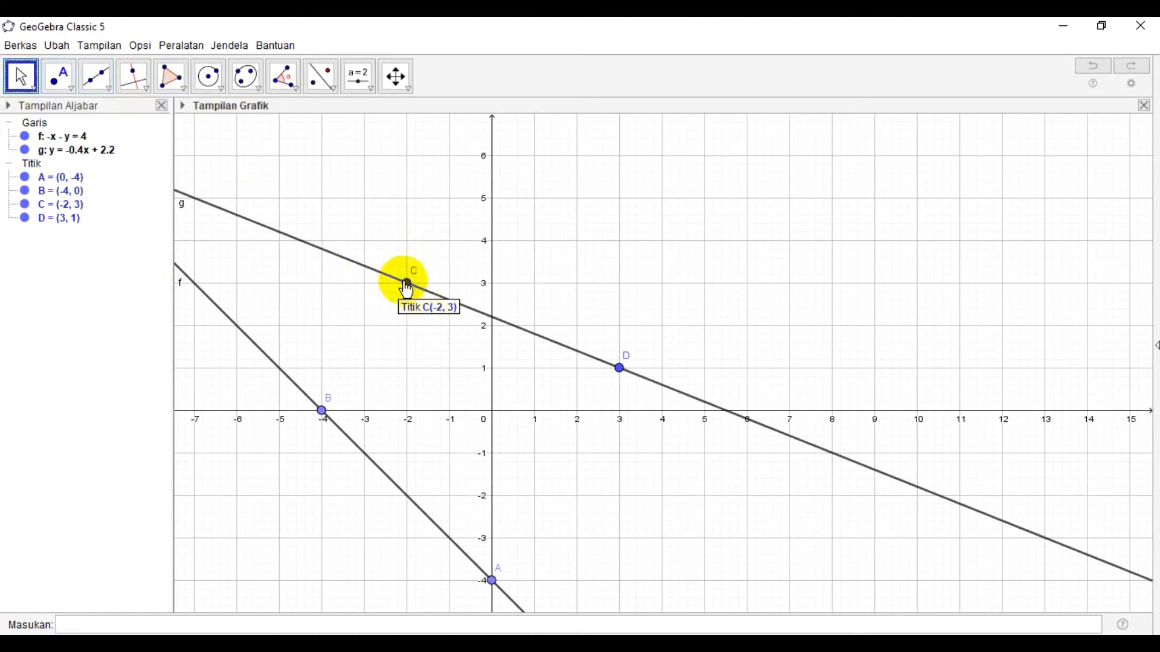
drag(406, 287, 792, 209)
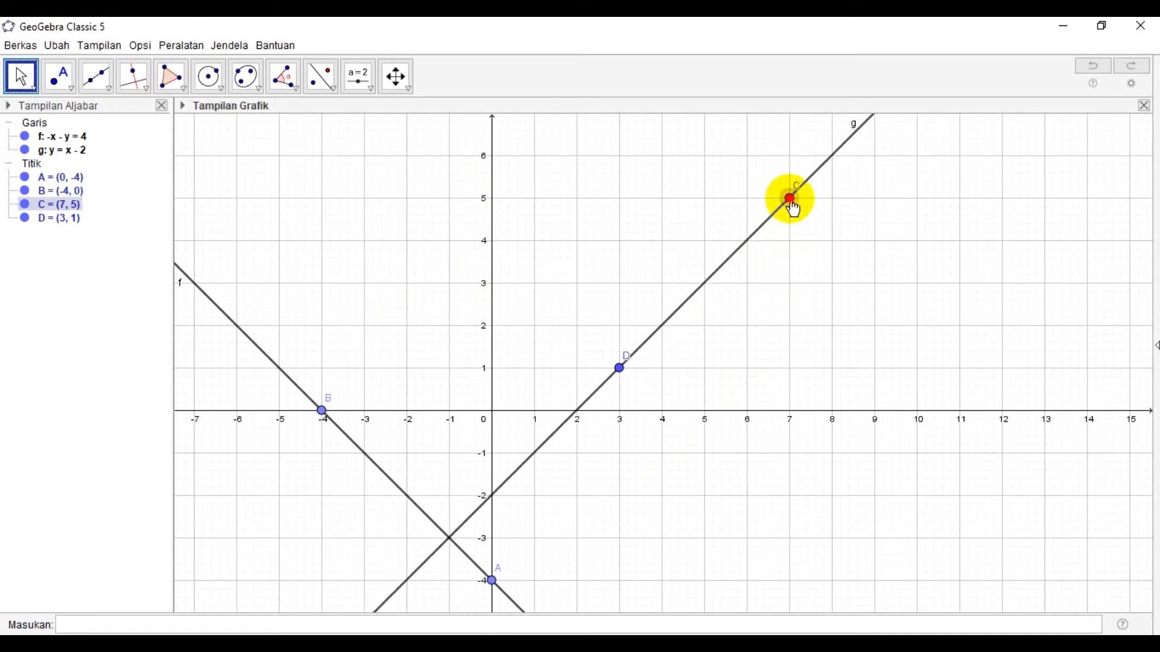
drag(793, 209, 795, 248)
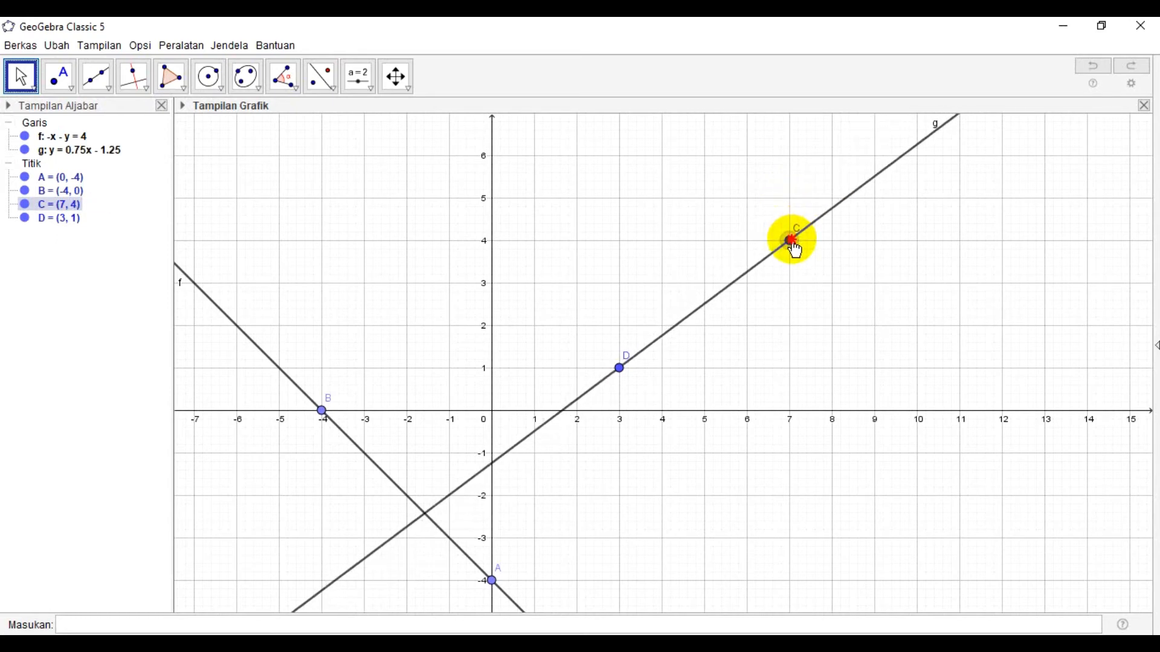
drag(792, 239, 792, 240)
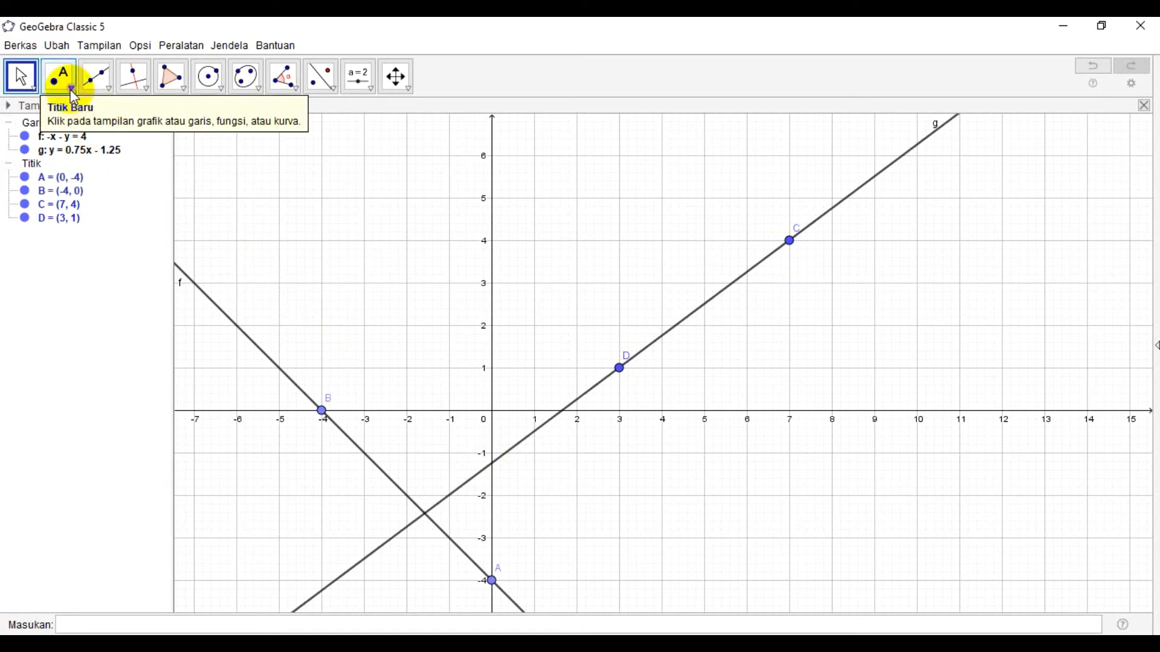
- Mark the intersection of line g with the y-axis using the intersection tool Perpotongan Dua Objek
click(107, 94)
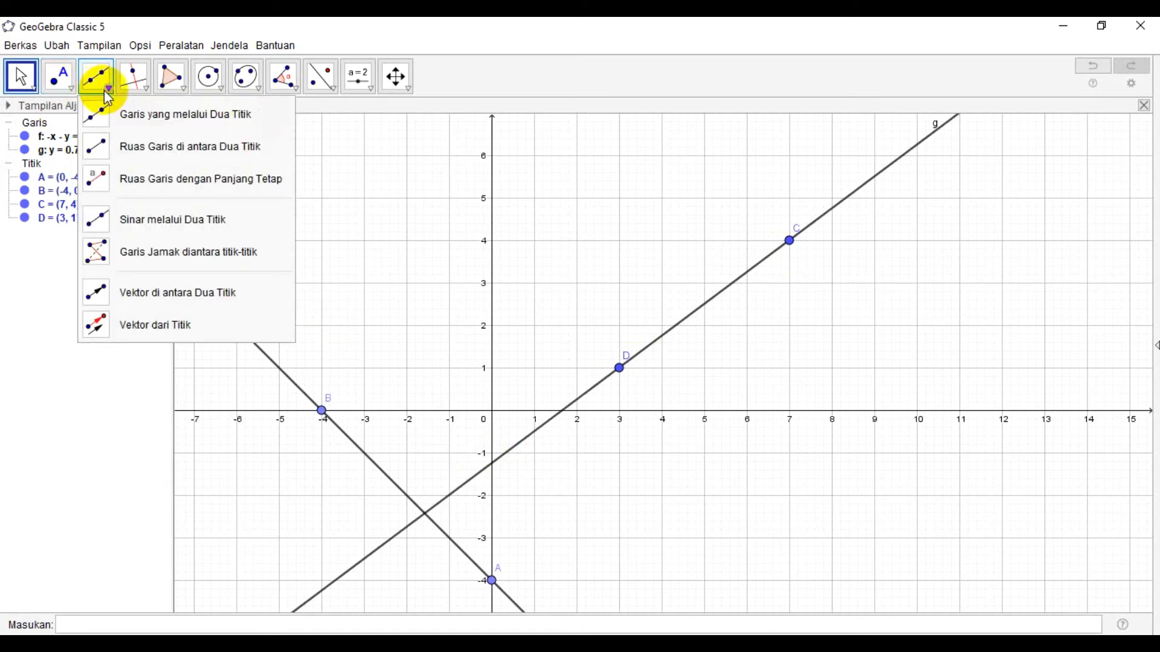
click(69, 90)
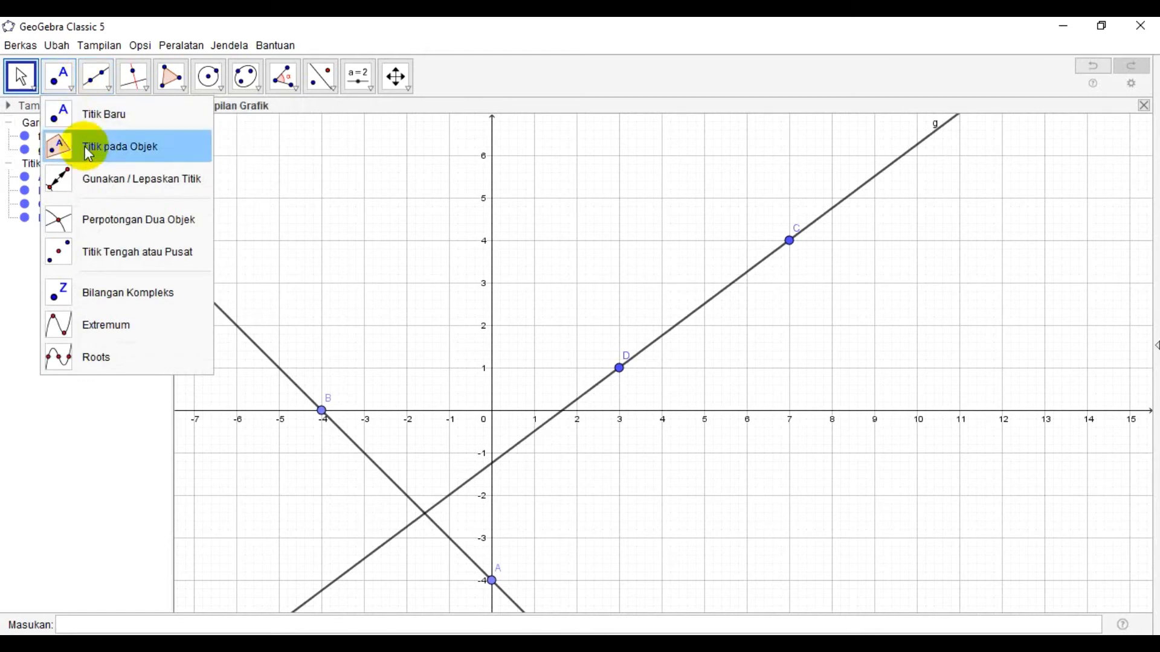
click(90, 220)
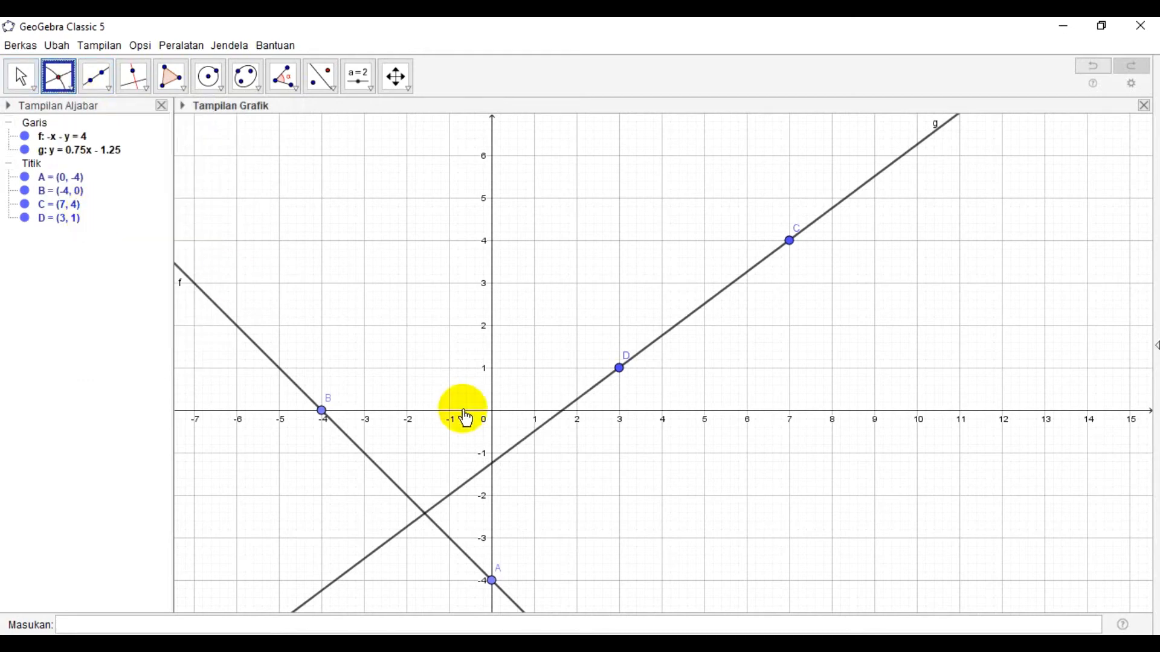
click(498, 459)
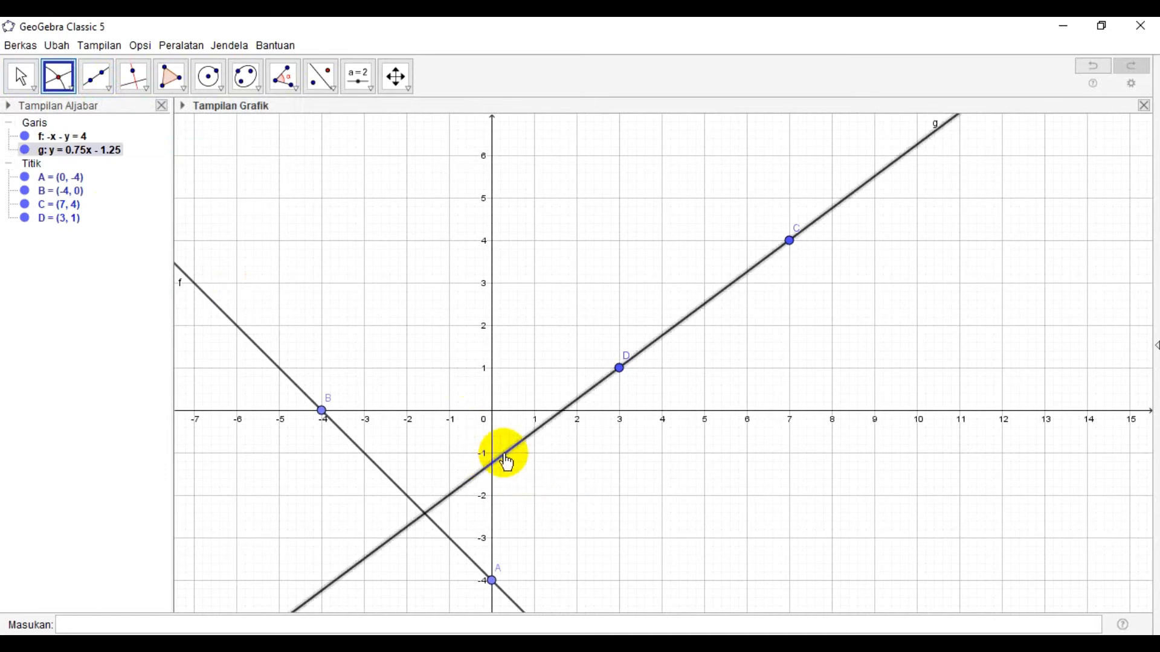
click(493, 444)
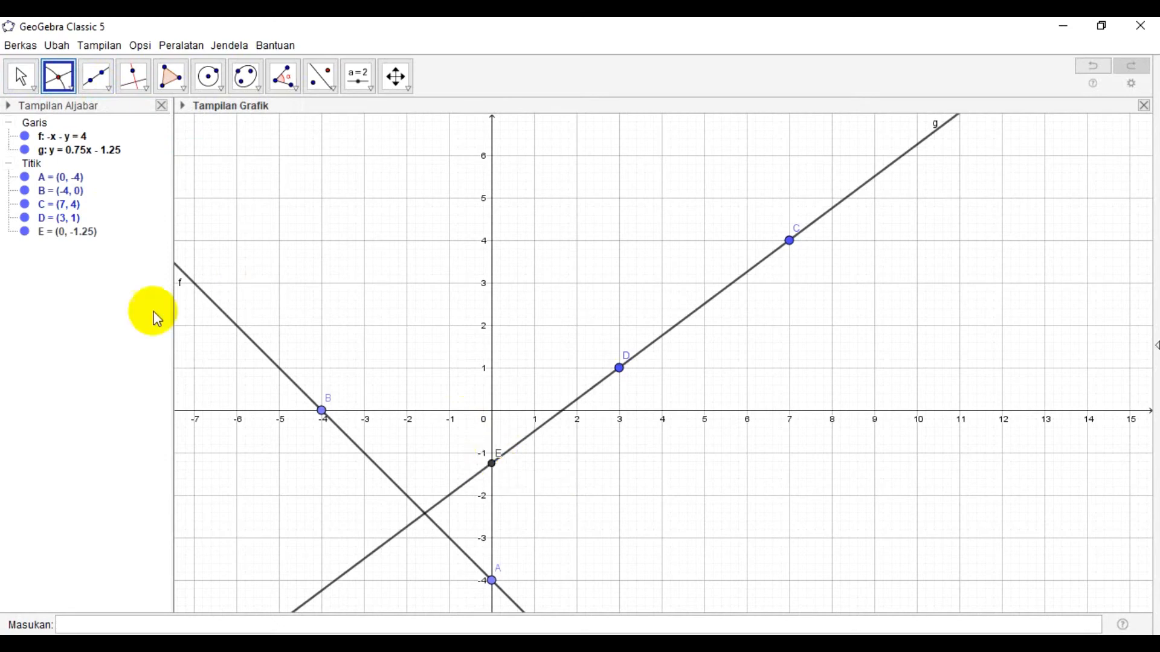
- Display line g's equation as ax + by = c, then y = ax + b, and finish with ax + by + c = 0
click(22, 77)
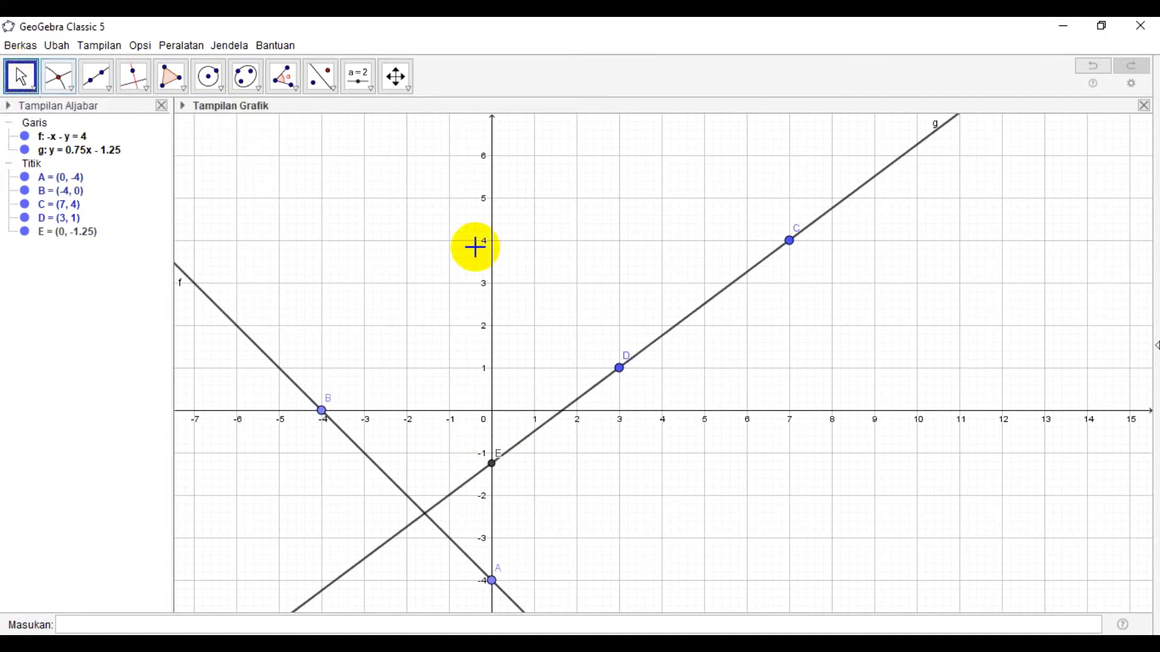
right_click(91, 154)
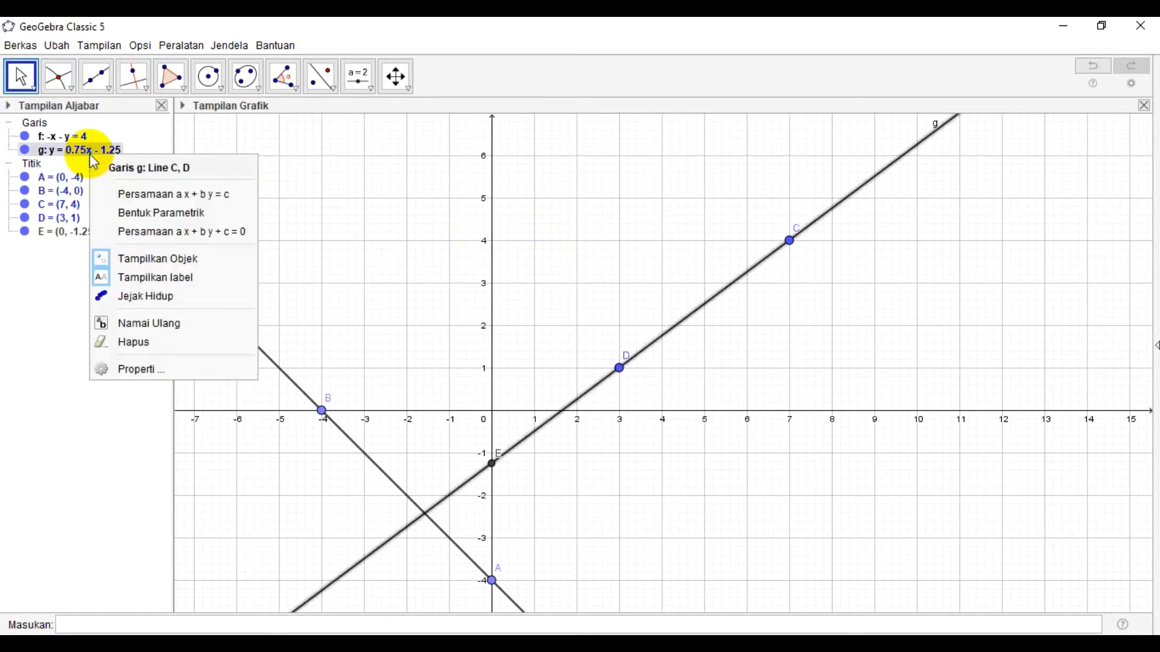
click(121, 194)
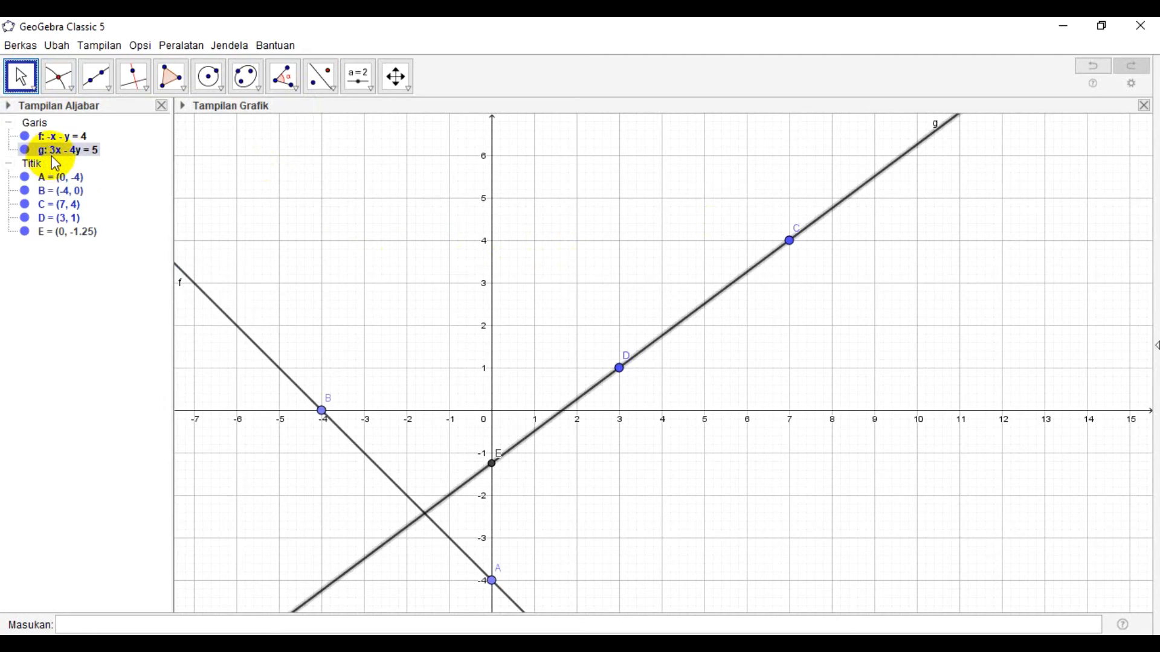
right_click(95, 155)
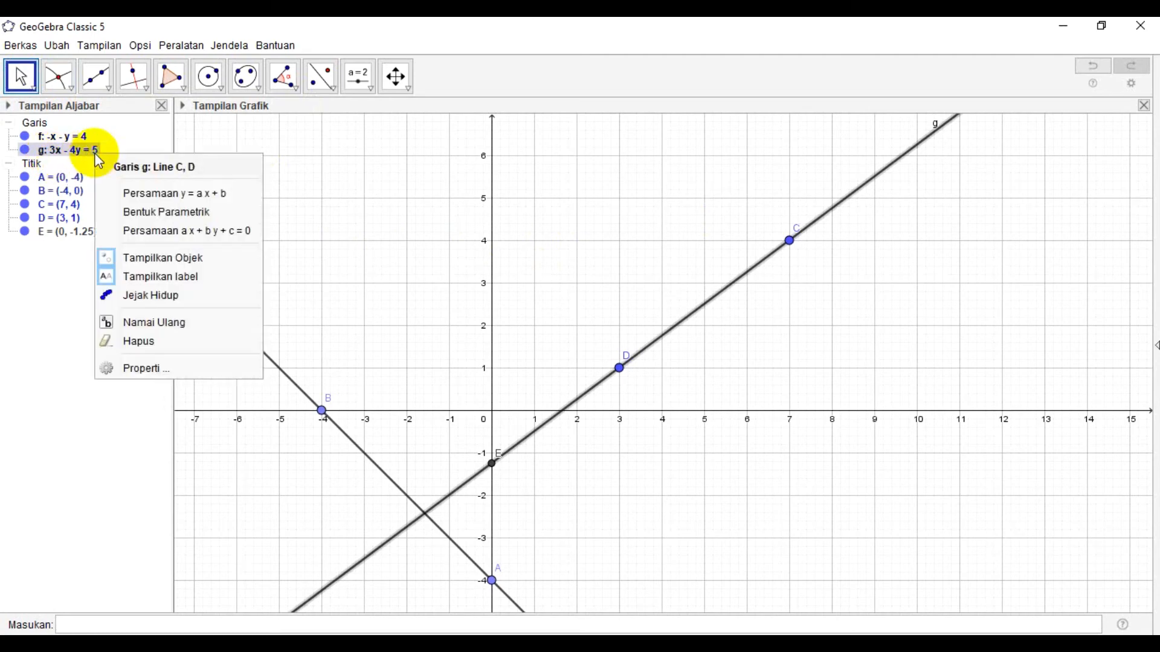
click(152, 190)
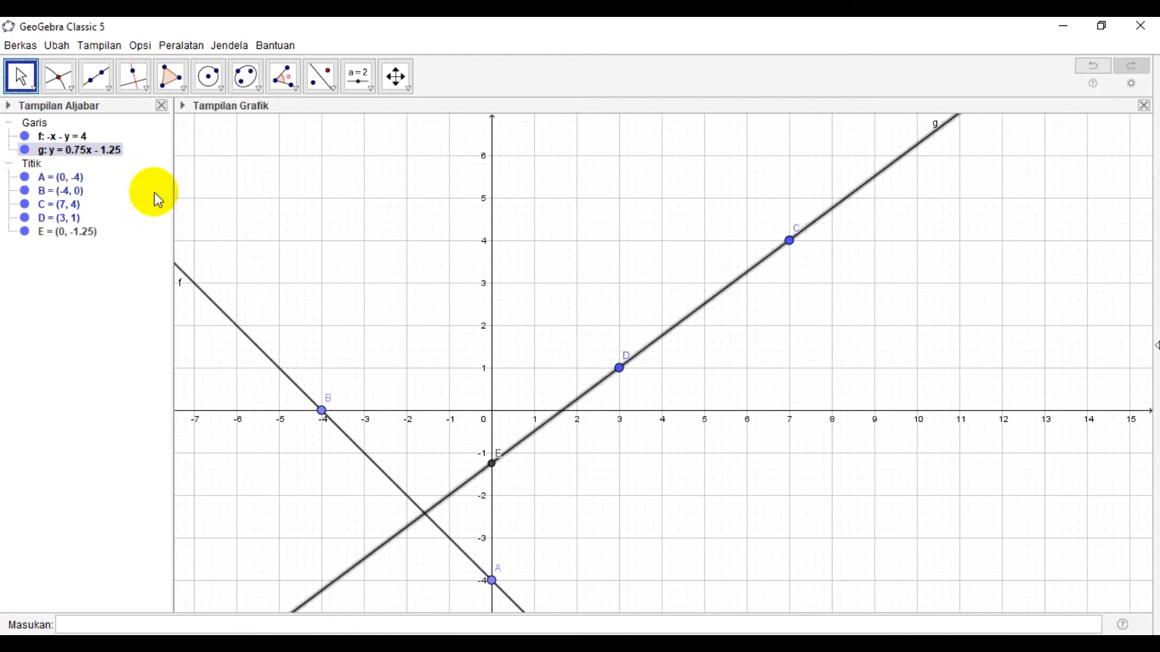
right_click(93, 155)
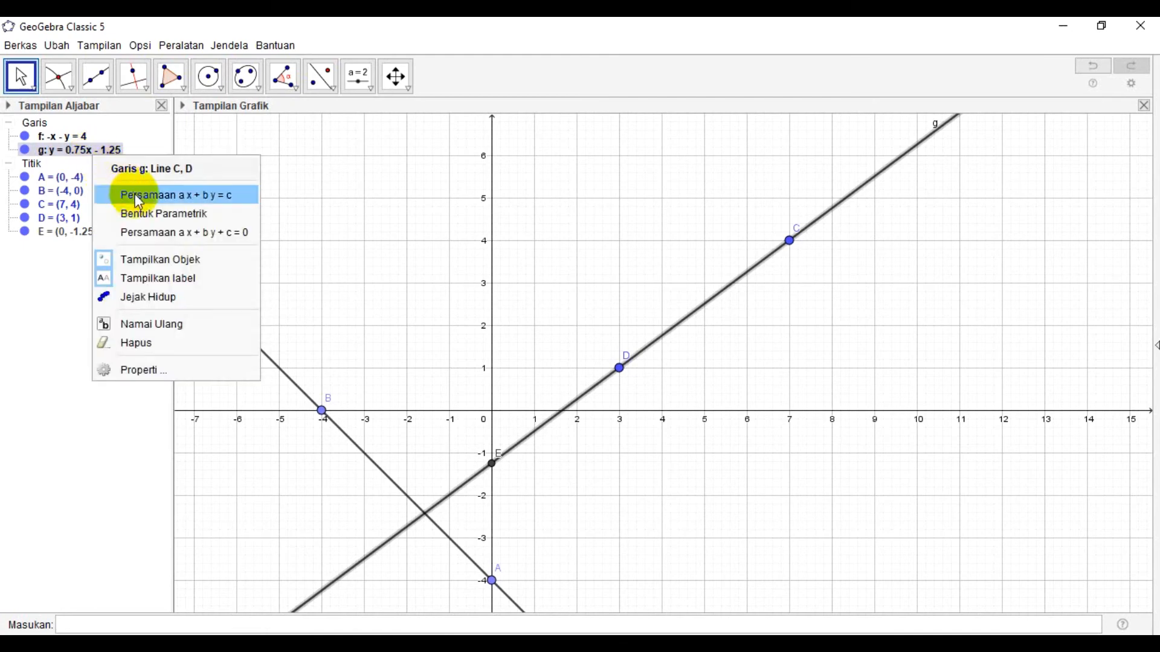
click(155, 232)
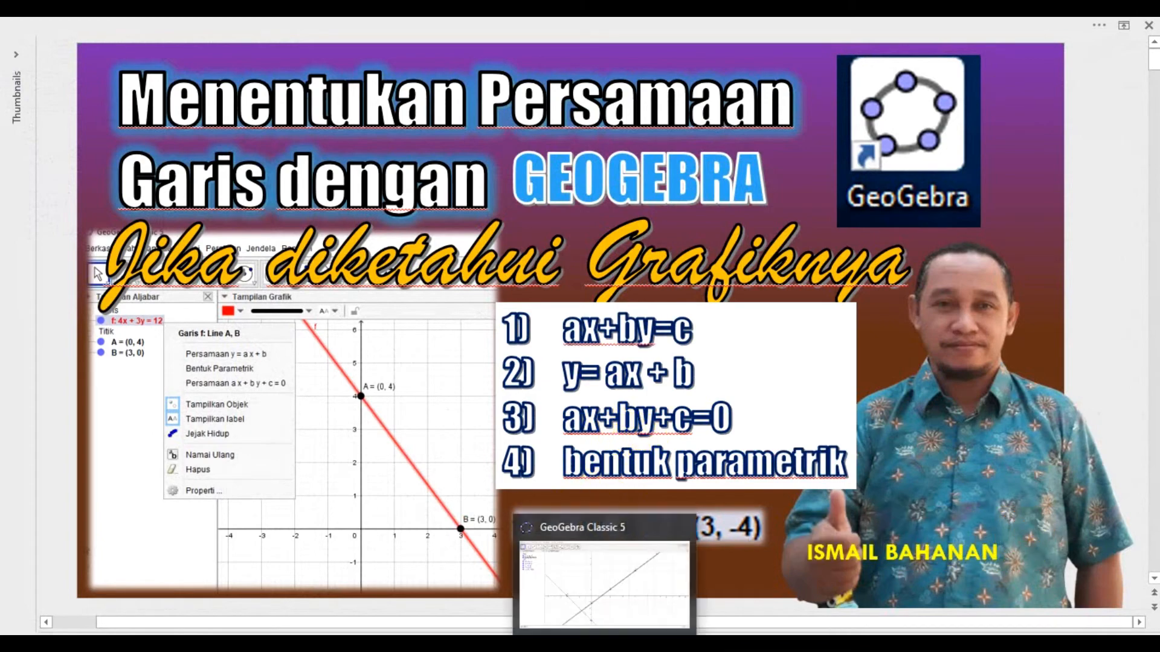
- Back in GeoGebra, draw a third line through (6, 0) and (1, 4), and show its equation as y = ax + b
click(605, 644)
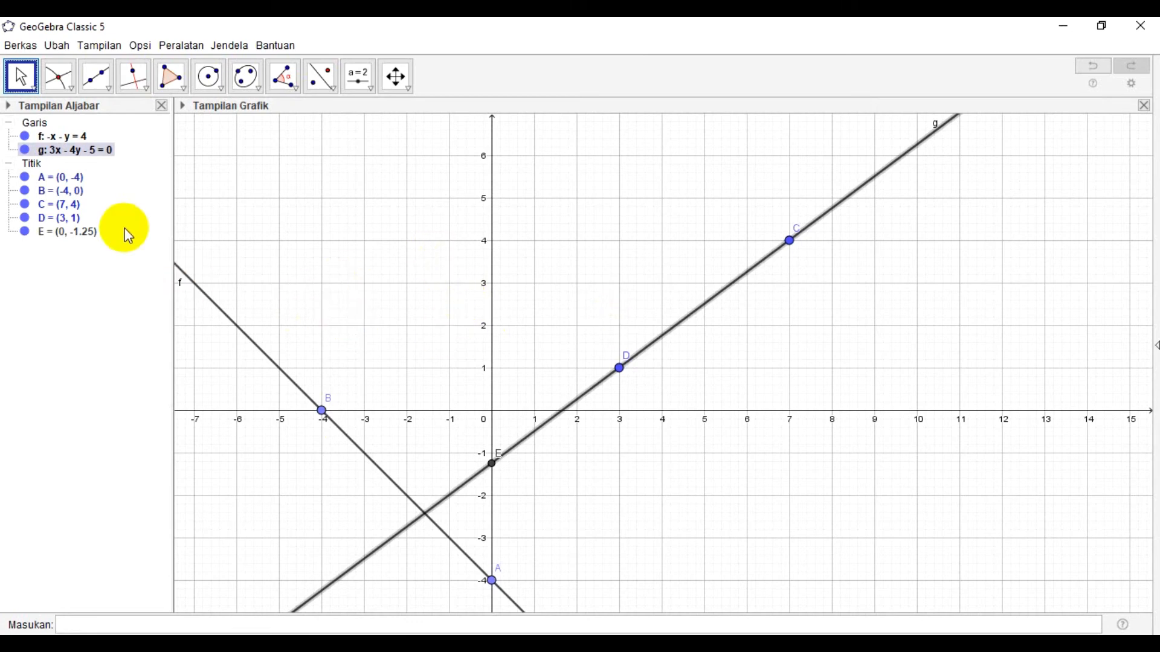
click(98, 77)
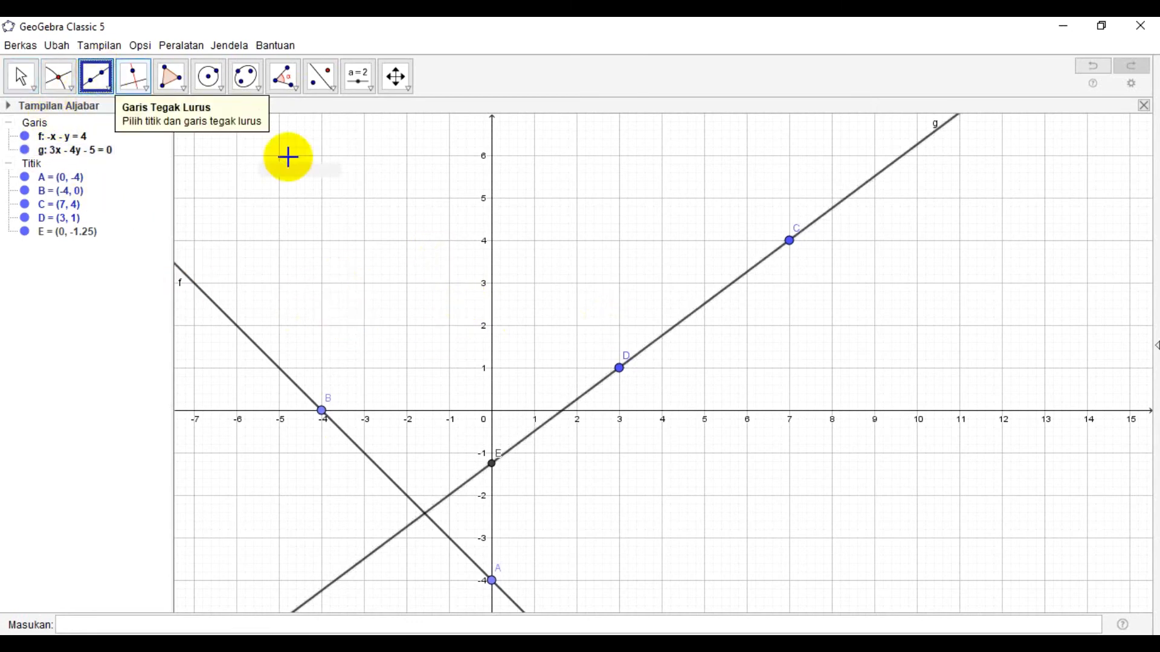
click(747, 412)
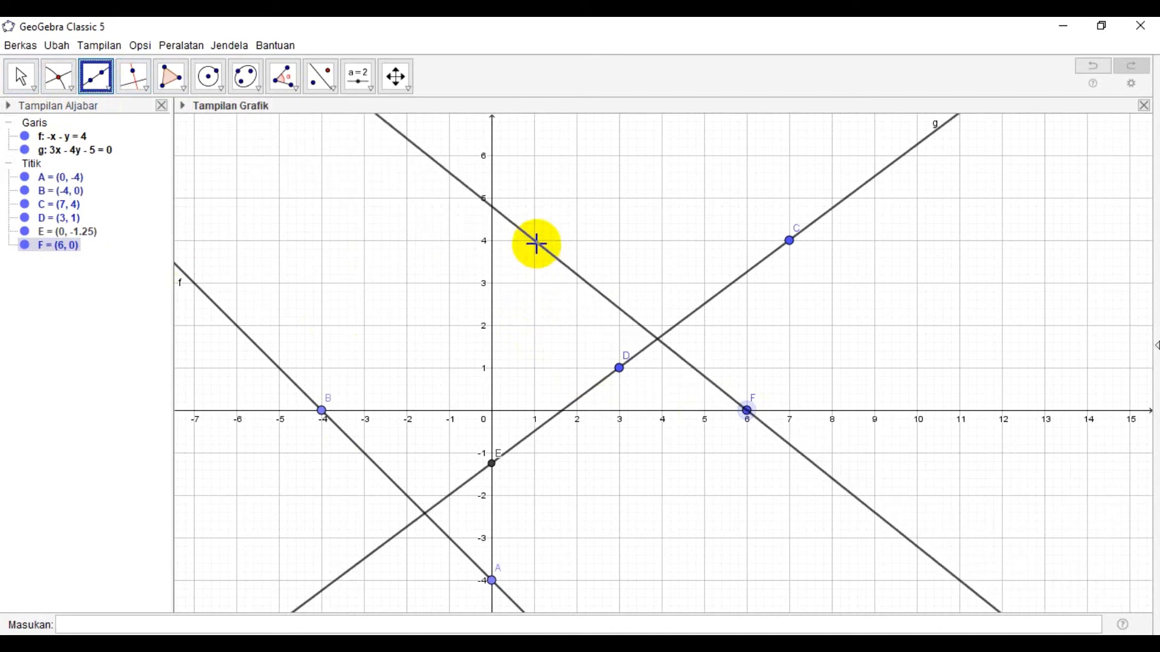
click(534, 242)
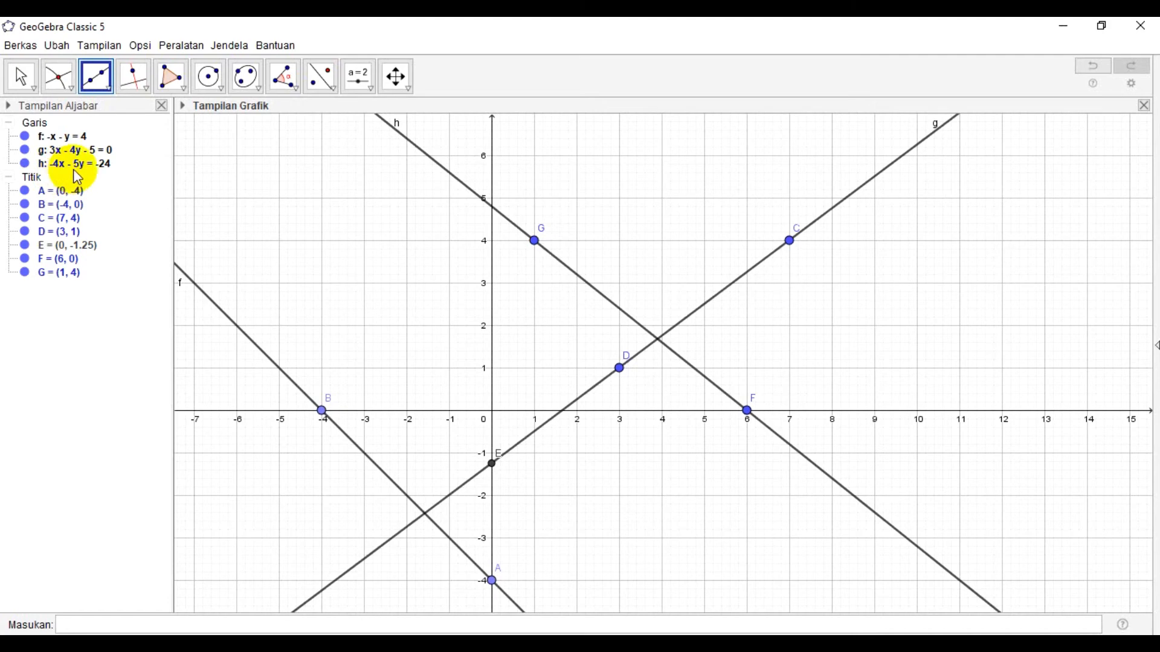
right_click(110, 174)
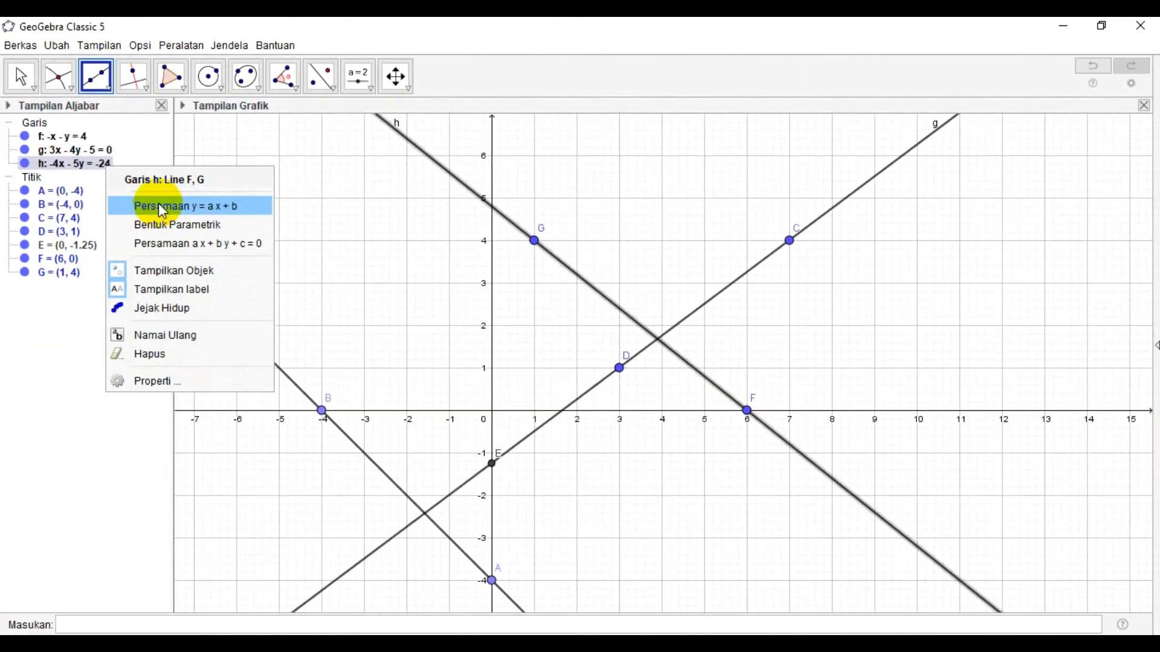
click(318, 332)
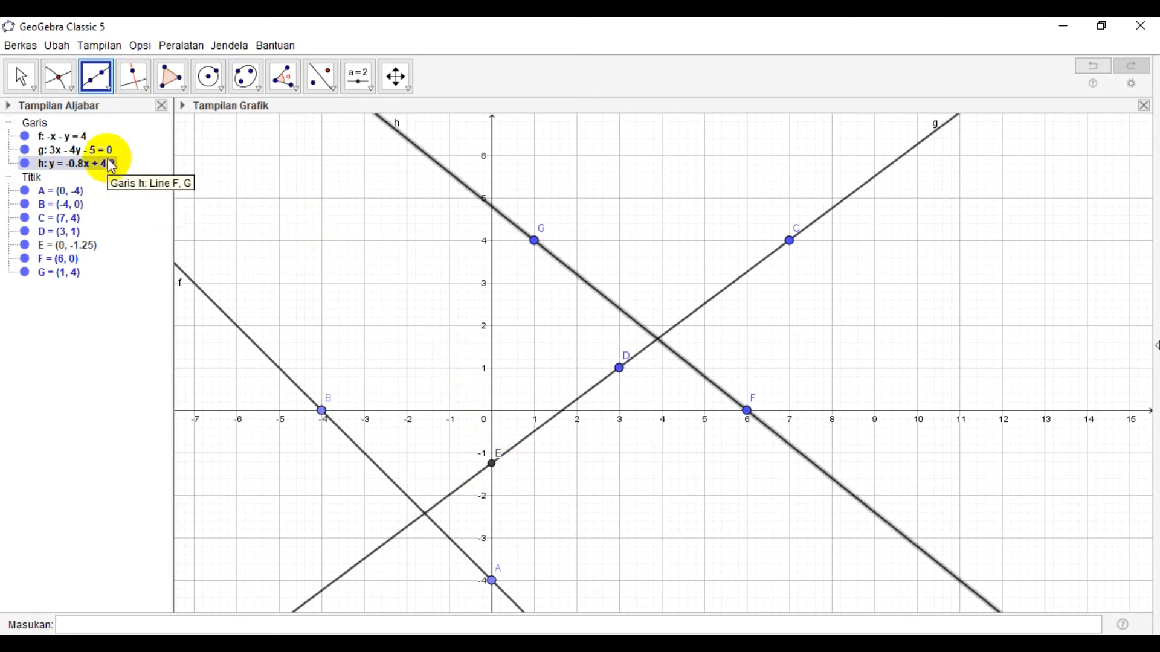
- Mark the point where line h crosses the y-axis using the intersection tool
click(64, 85)
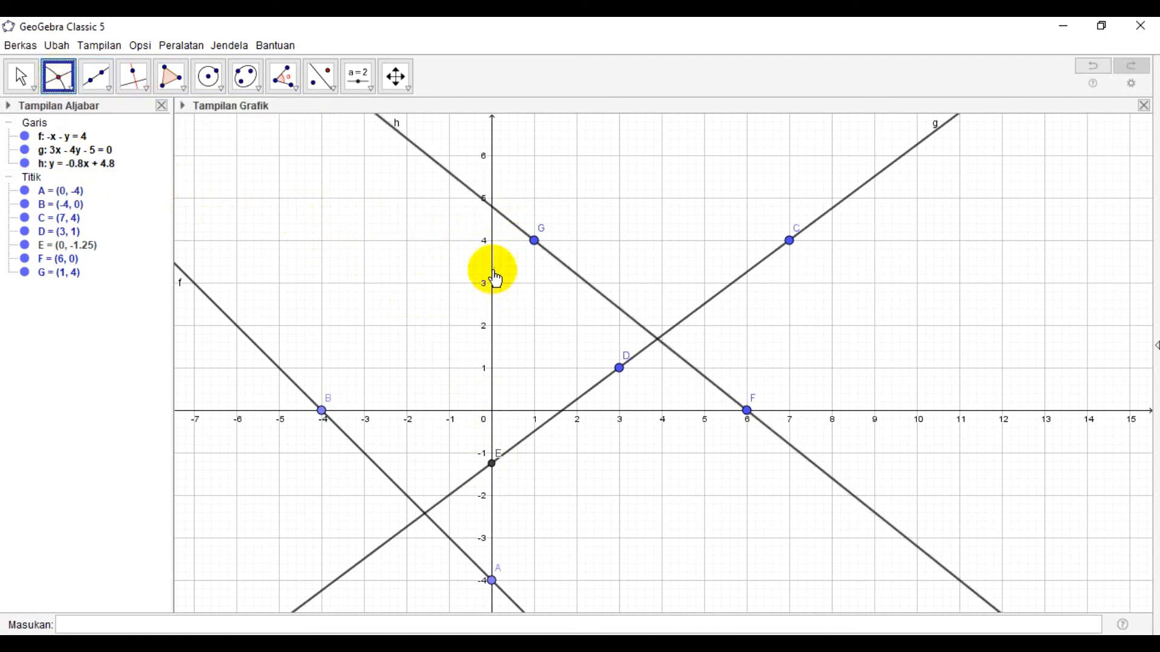
click(509, 222)
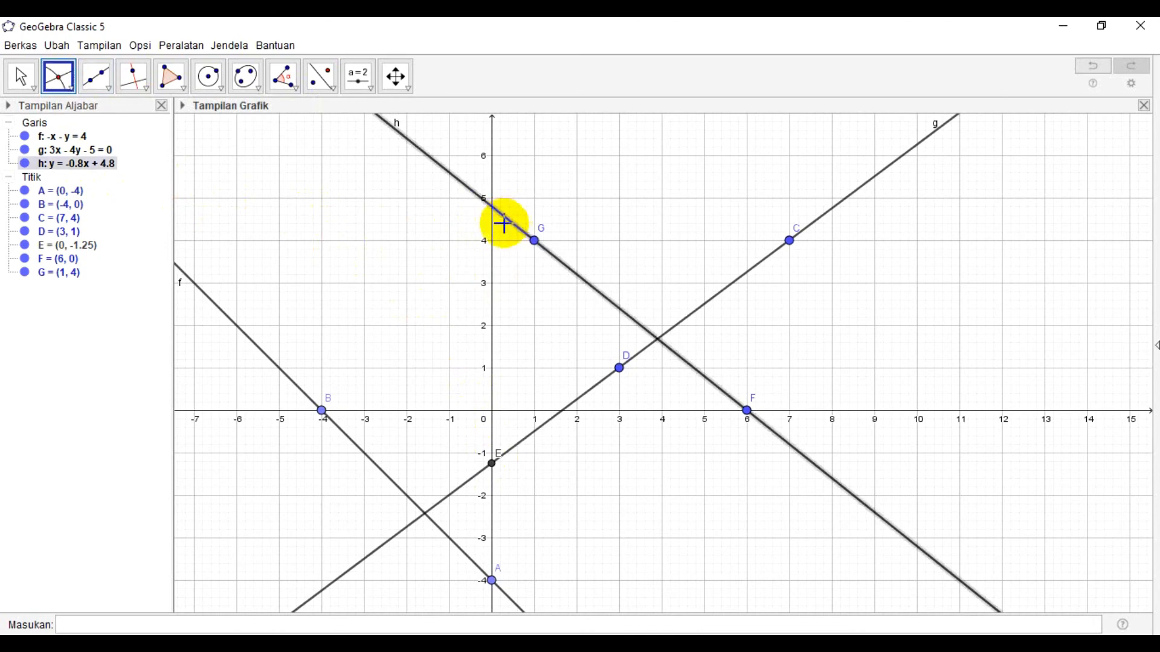
click(493, 257)
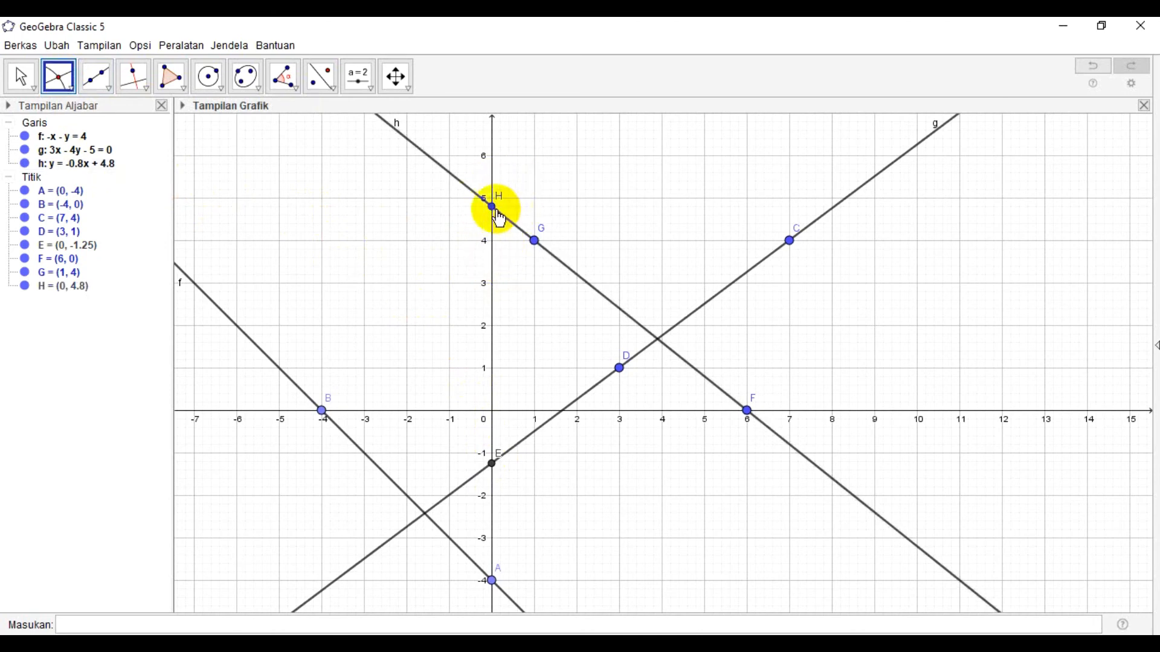
- Show the label of point H, where line h crosses the y-axis, with both its name and value
click(198, 110)
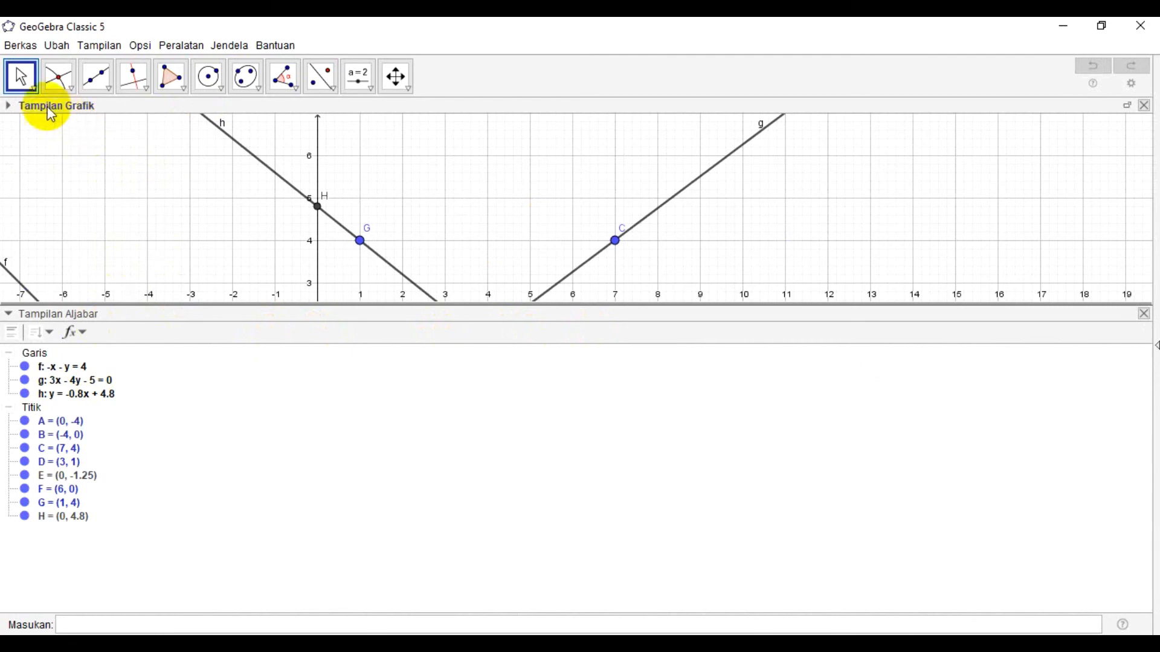
click(11, 106)
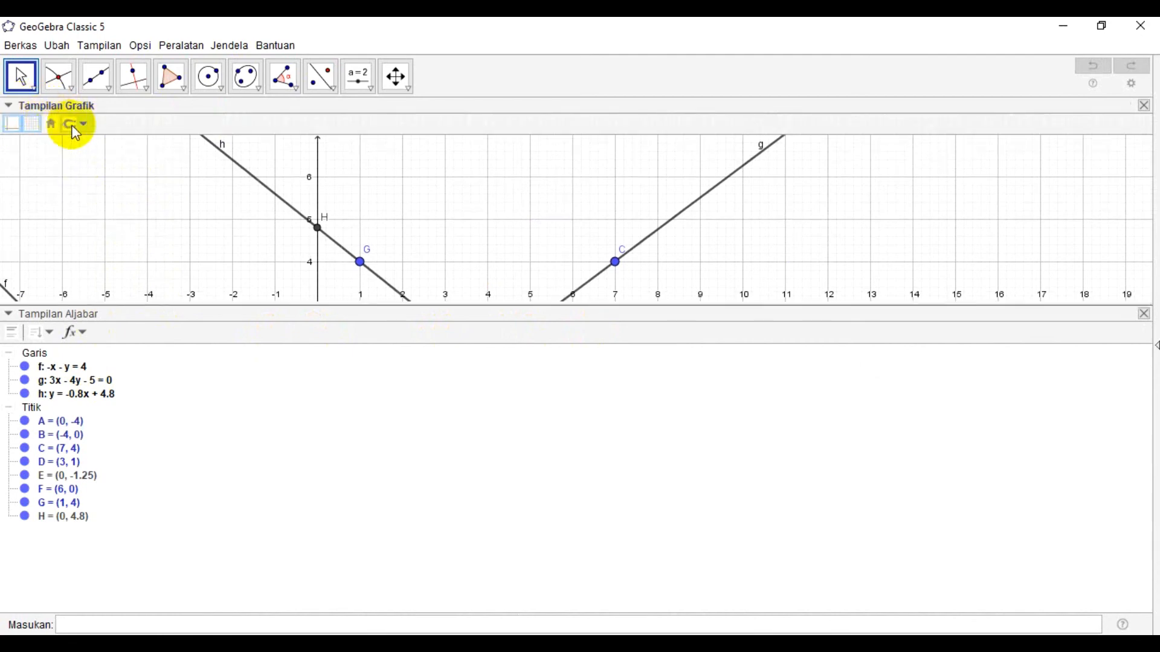
click(318, 226)
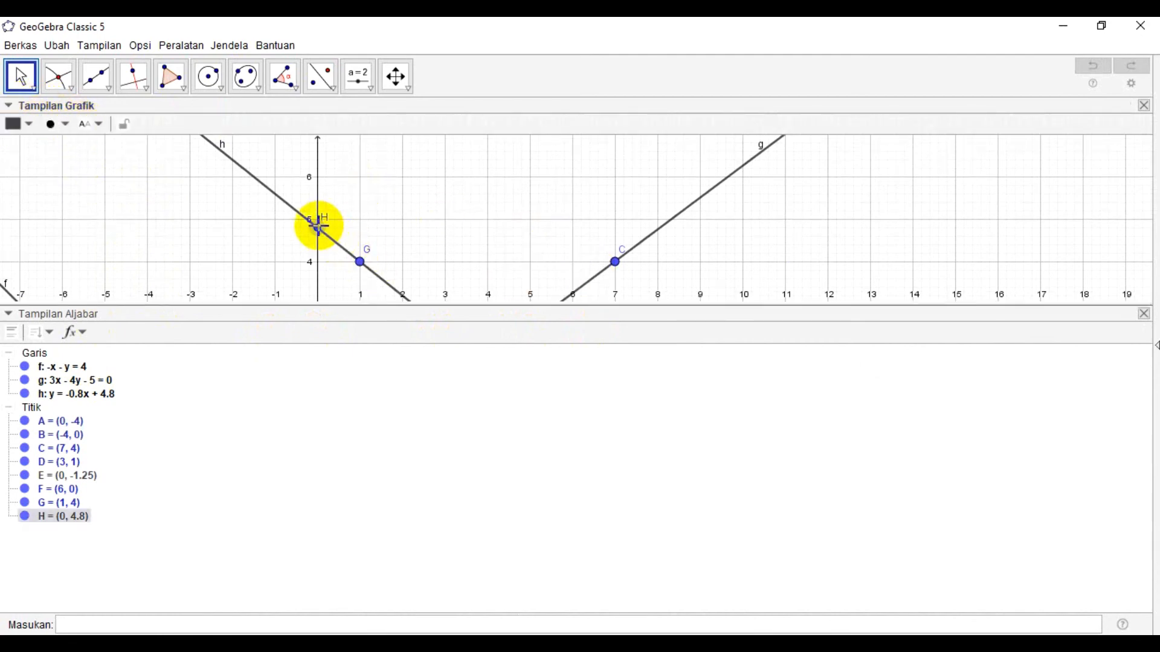
drag(93, 123, 117, 177)
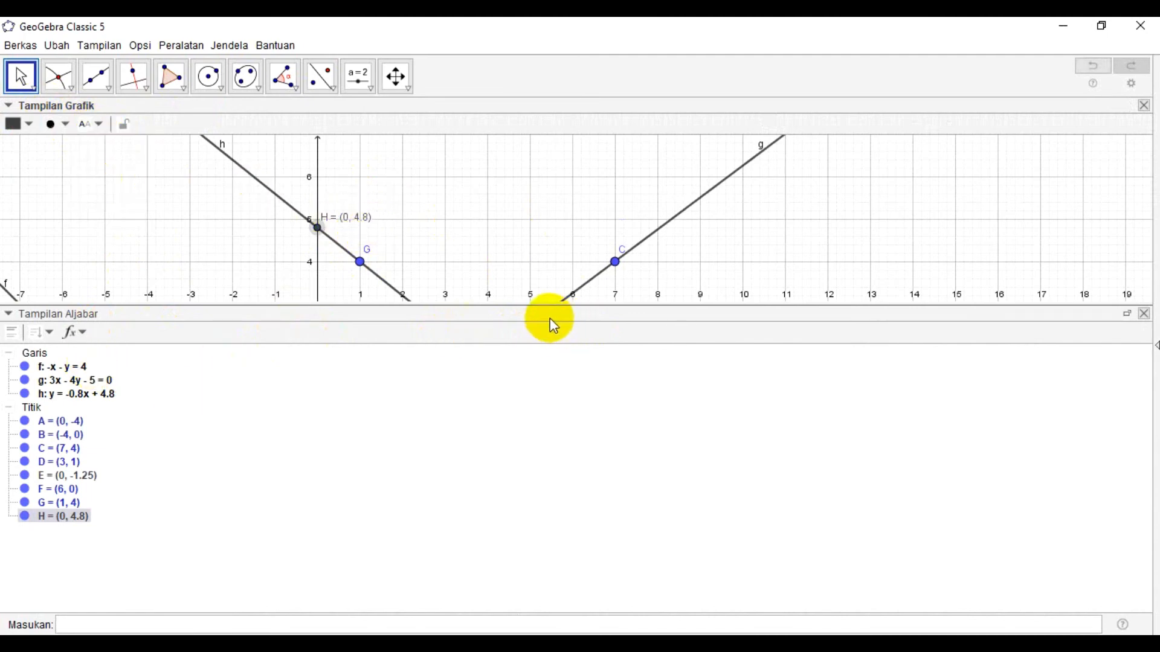
- Restore the algebra view beside the graphics view and narrow it to give the graph more room
drag(550, 318, 282, 124)
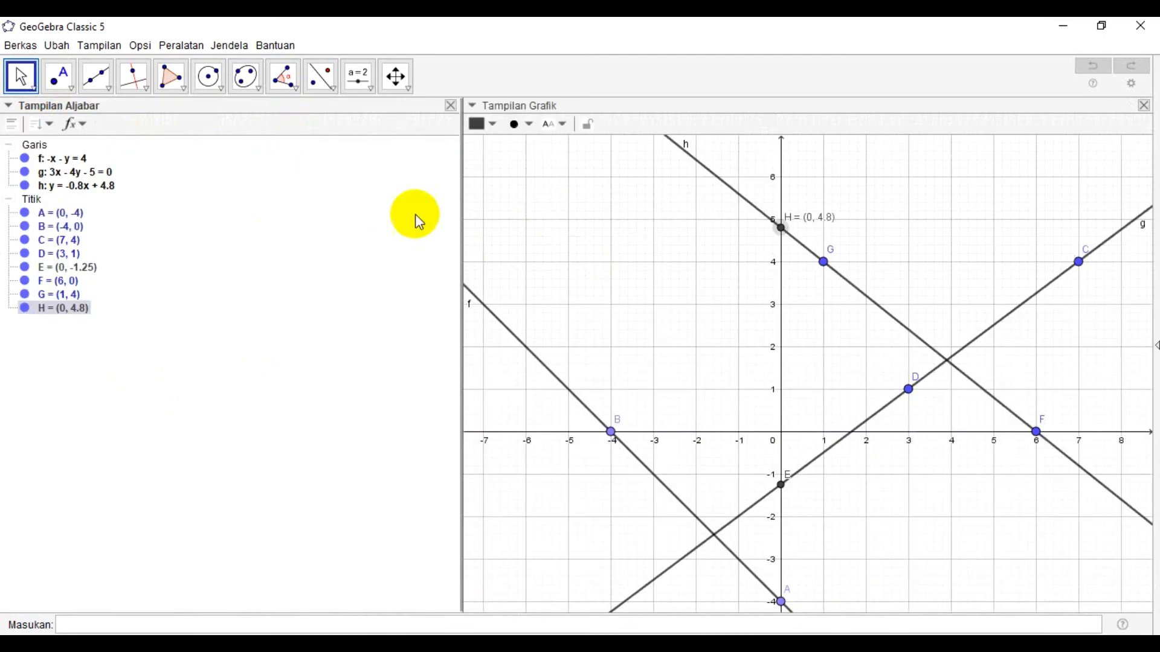
drag(459, 217, 165, 226)
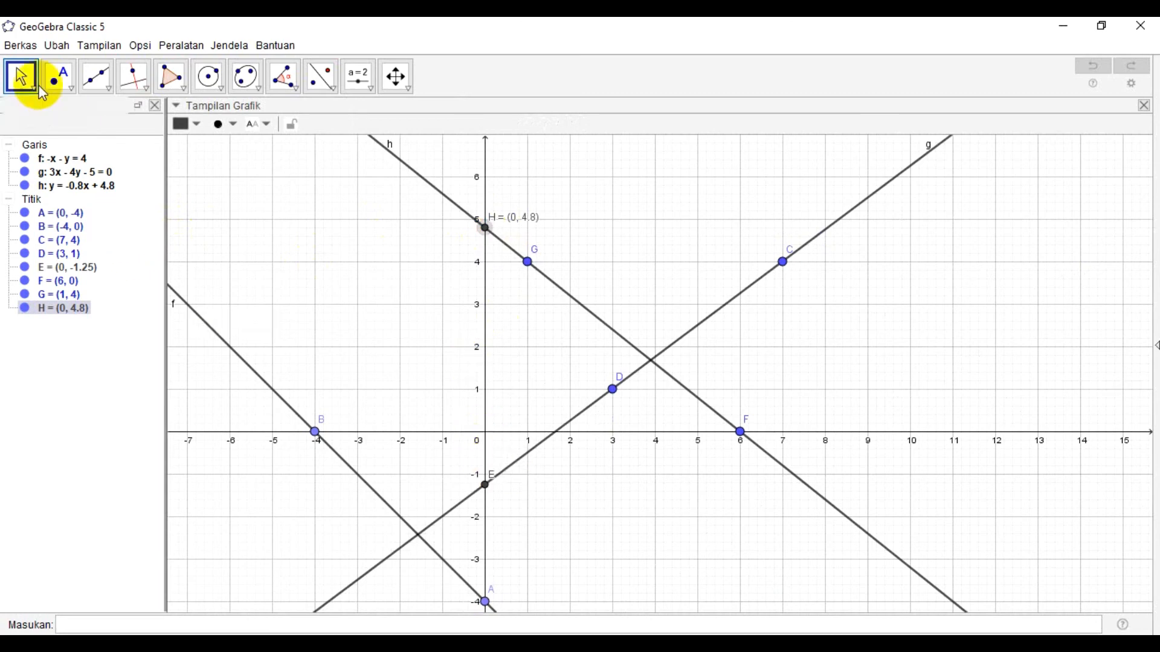
click(34, 82)
click(21, 110)
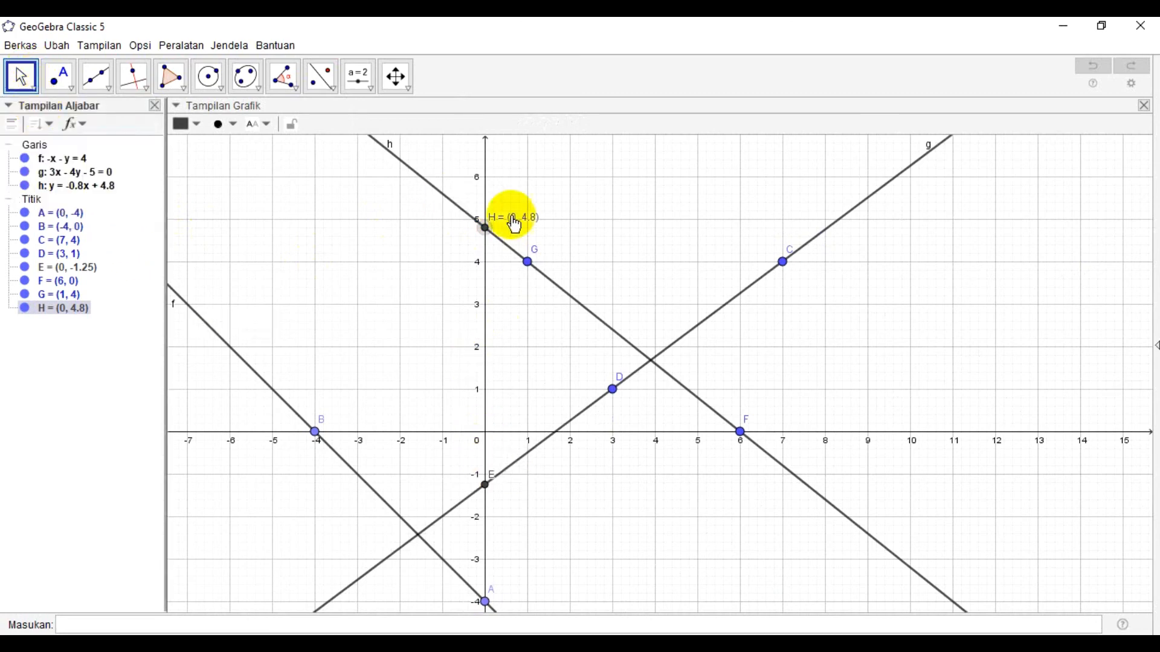
- Try to shift line h so that its y-axis intersection point H lies at the origin
drag(580, 305, 484, 441)
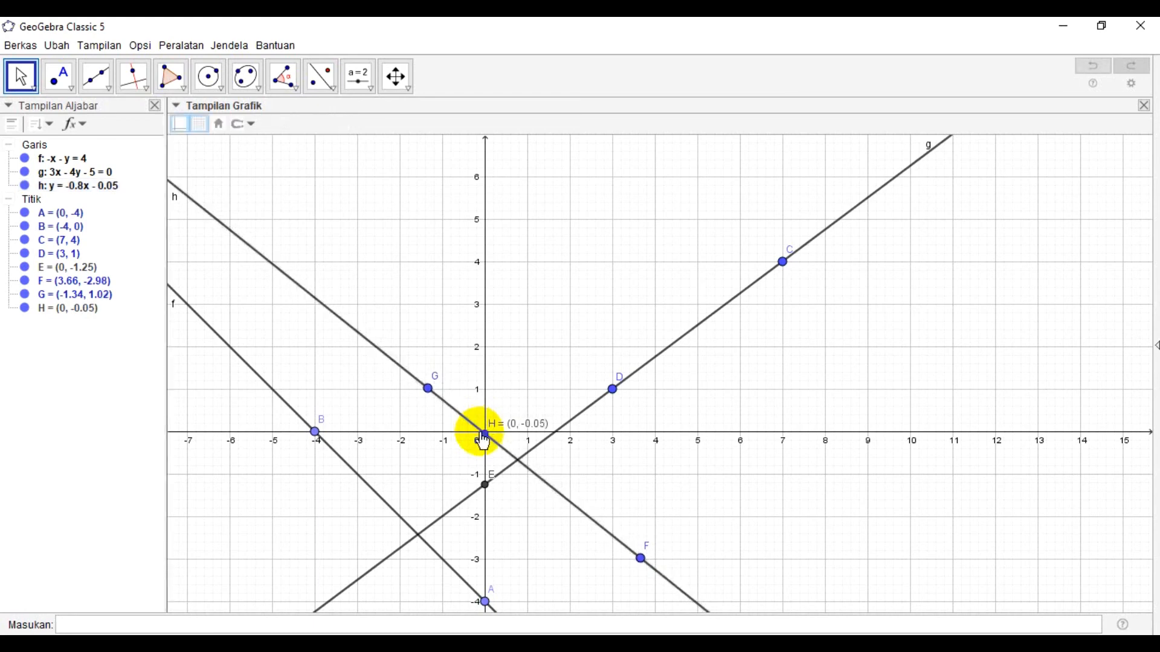
click(483, 439)
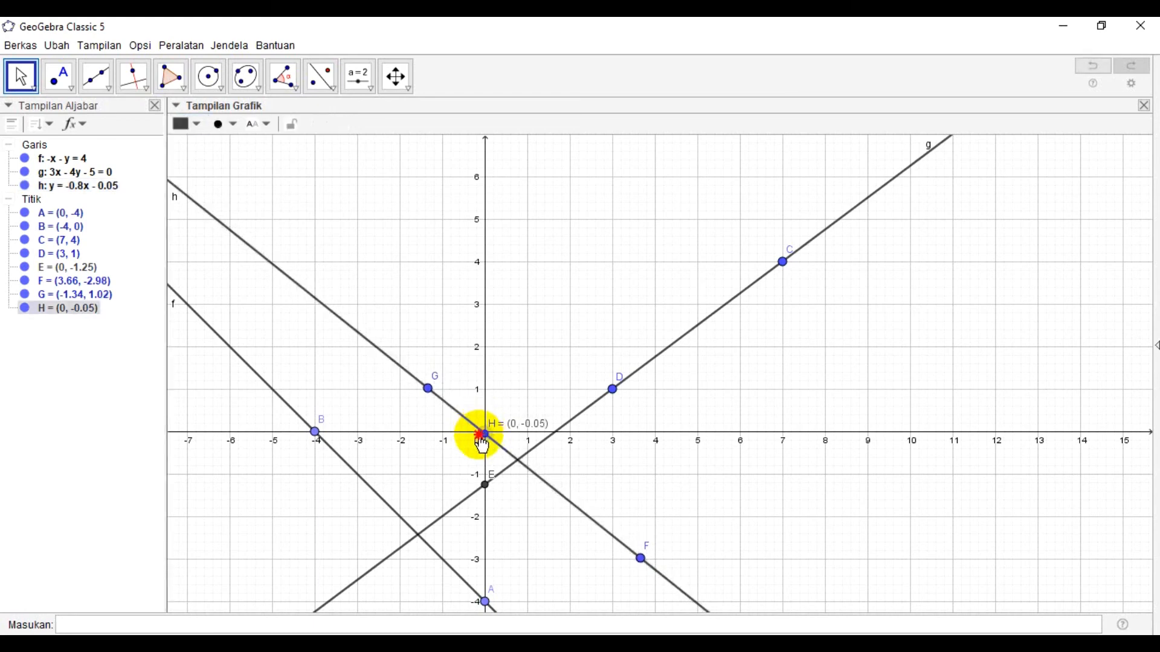
click(482, 472)
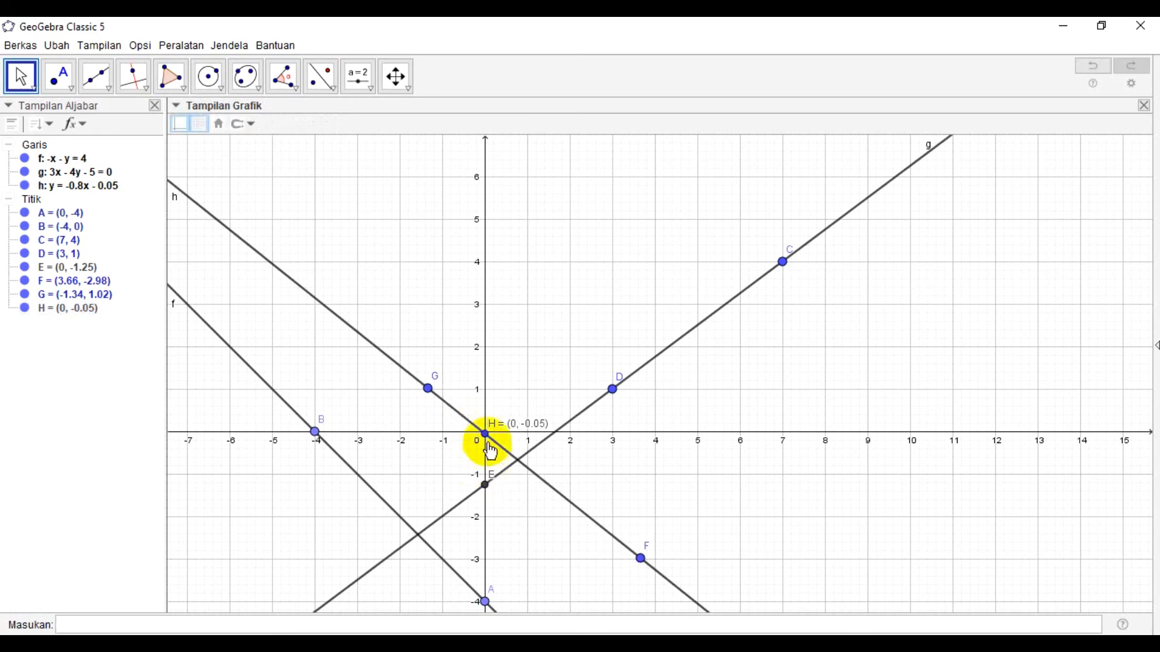
drag(487, 435, 486, 385)
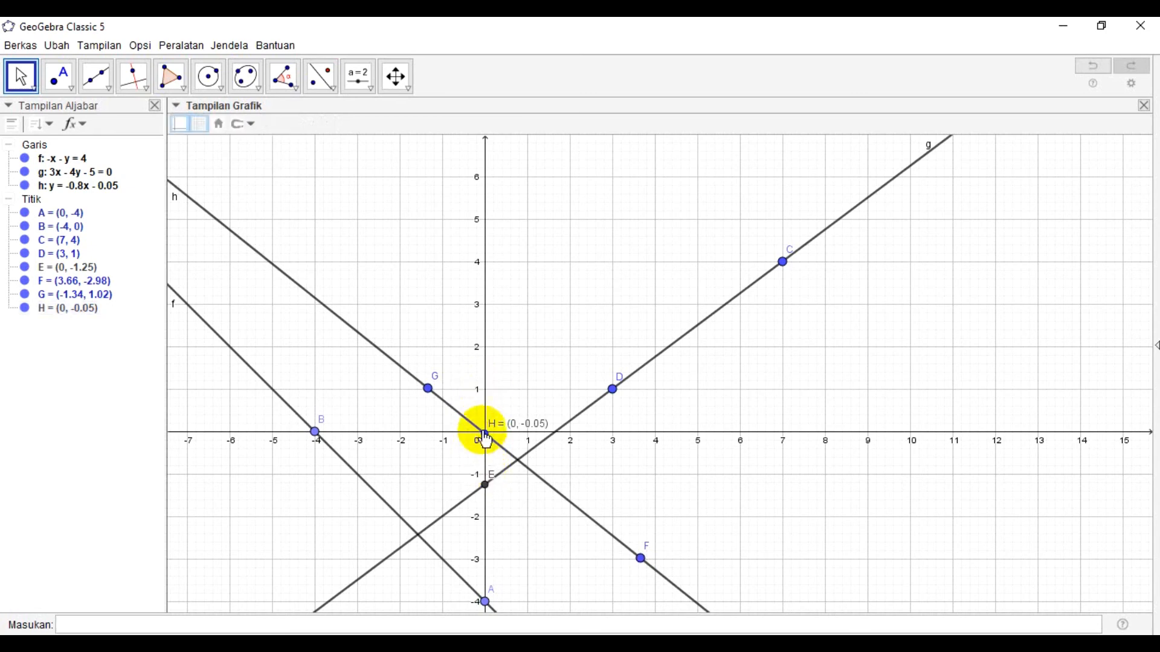
drag(482, 430, 489, 358)
- Move point G to the origin (0, 0) and point F to (-3, 4) to reposition line h
drag(428, 387, 490, 444)
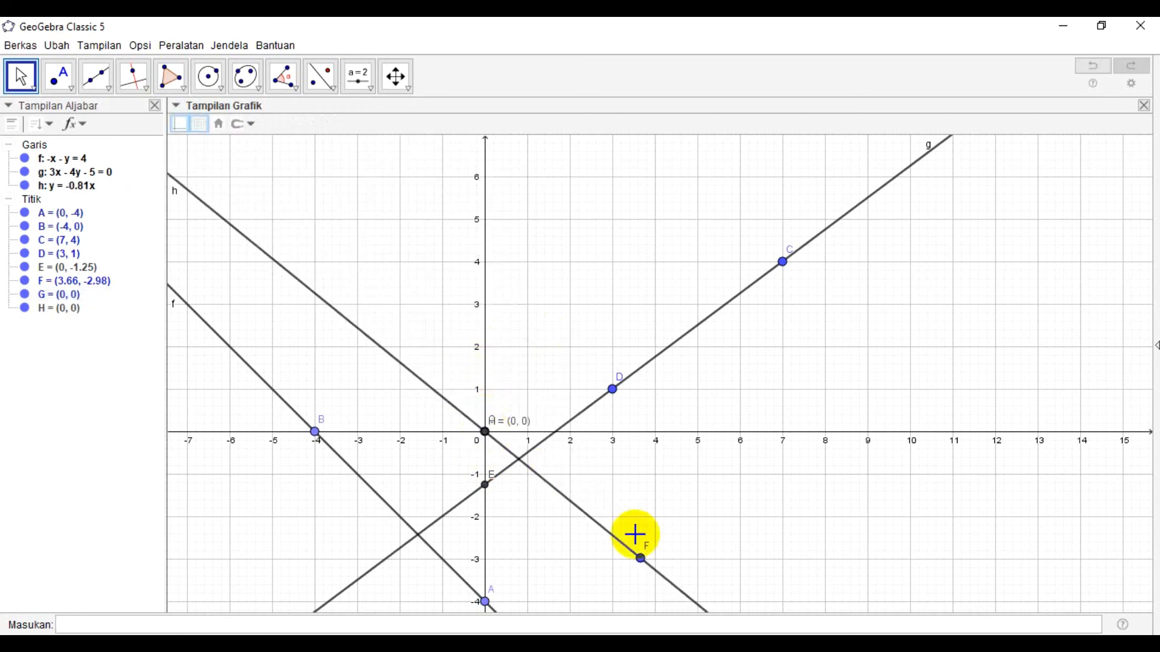
drag(640, 558, 364, 269)
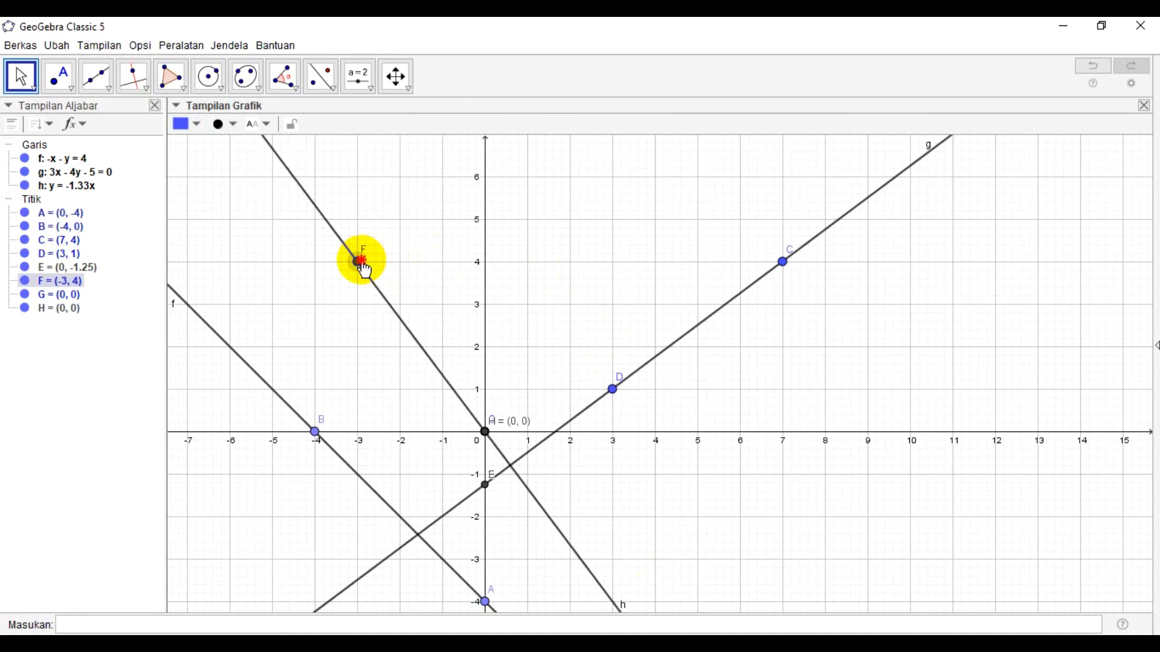
drag(362, 261, 361, 260)
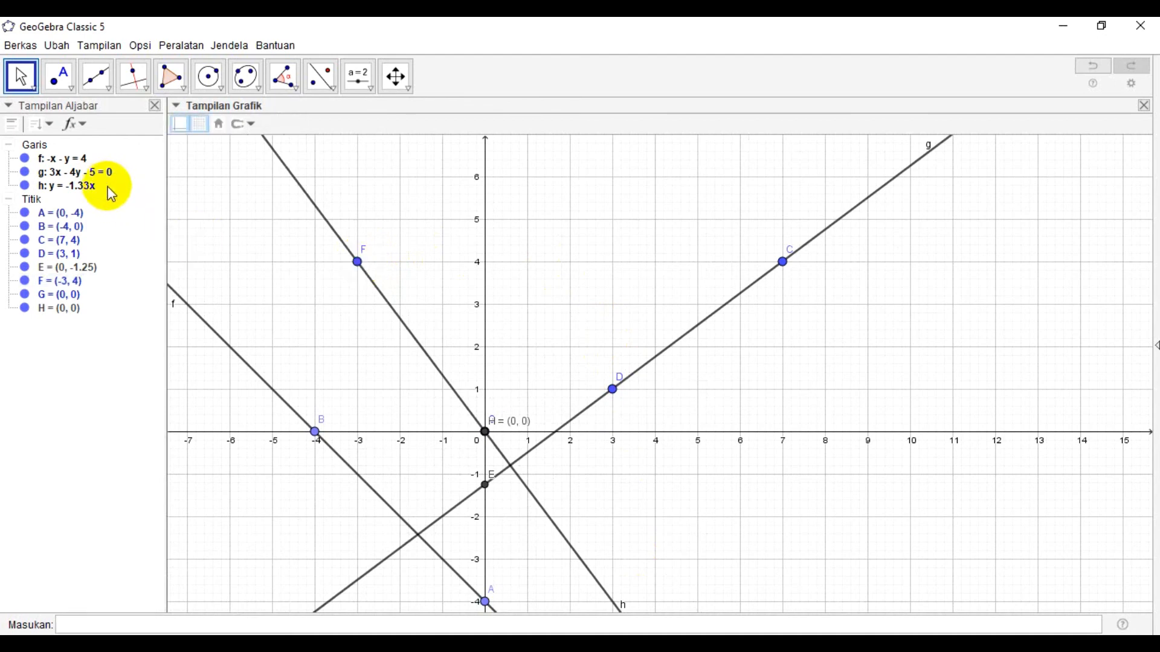
mouse_move(486, 441)
mouse_down()
mouse_move(489, 321)
mouse_move(488, 438)
mouse_up()
right_click(485, 431)
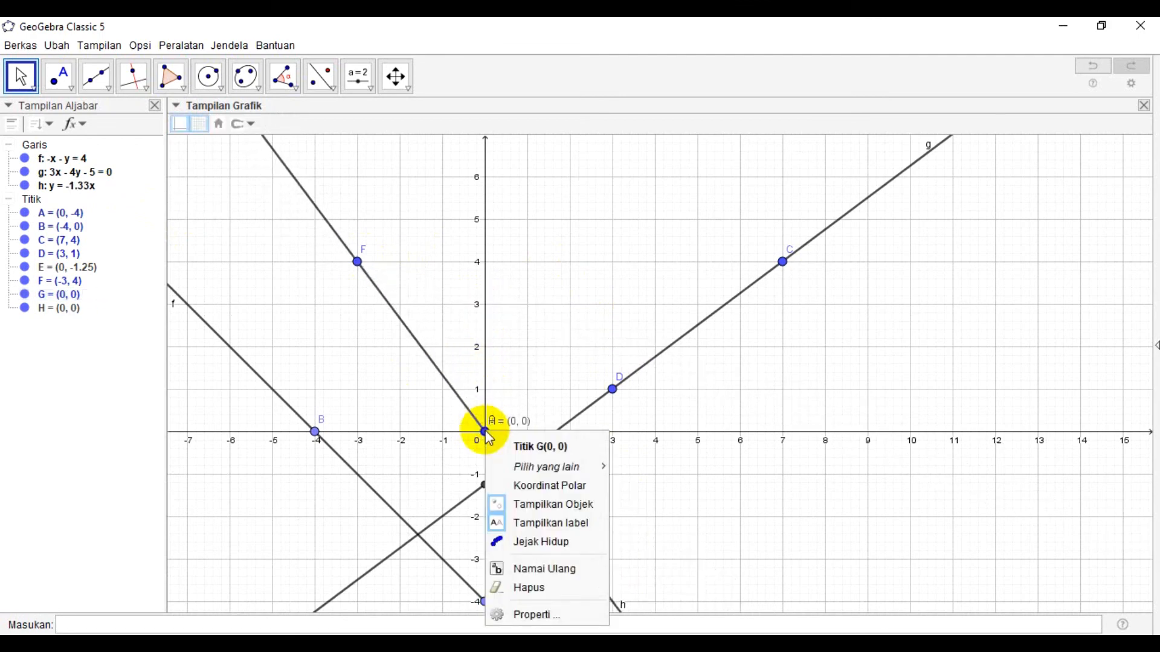
click(544, 79)
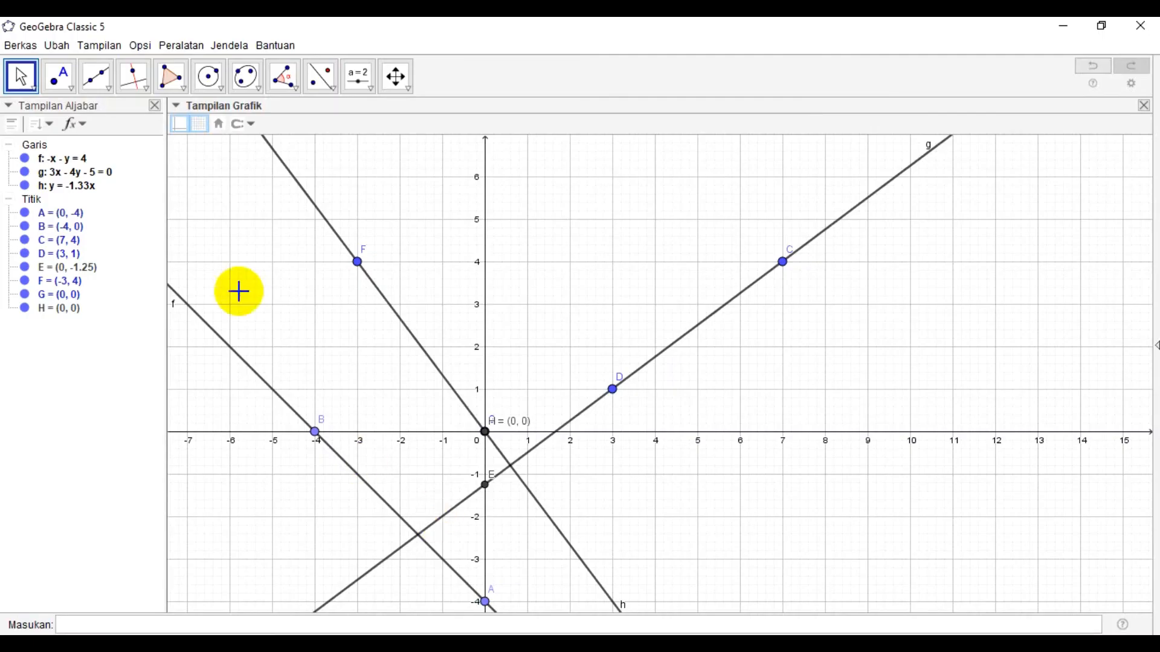
- Display the equations of lines h, g and f in parametric form (Bentuk Parametrik)
right_click(86, 191)
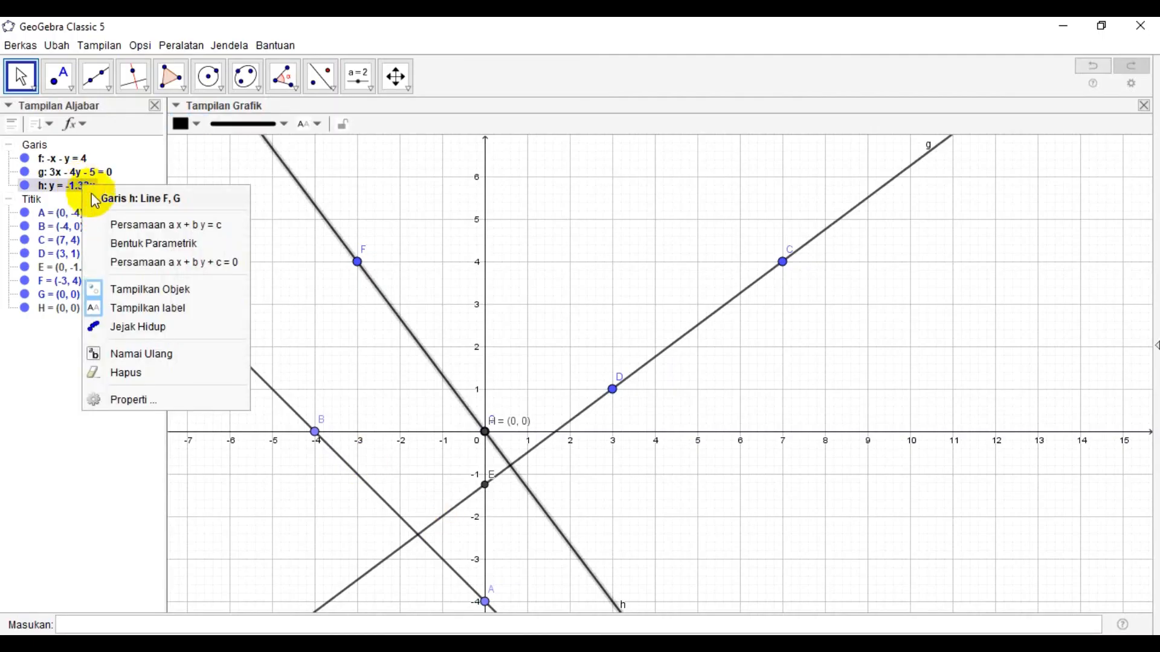
click(145, 247)
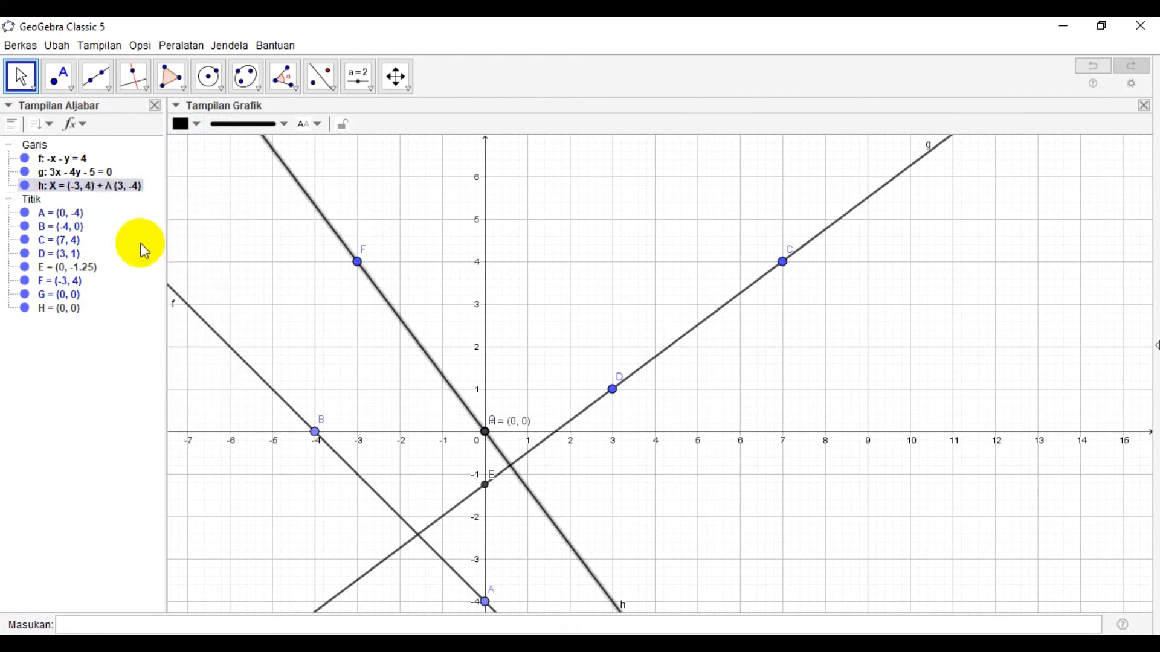
right_click(90, 173)
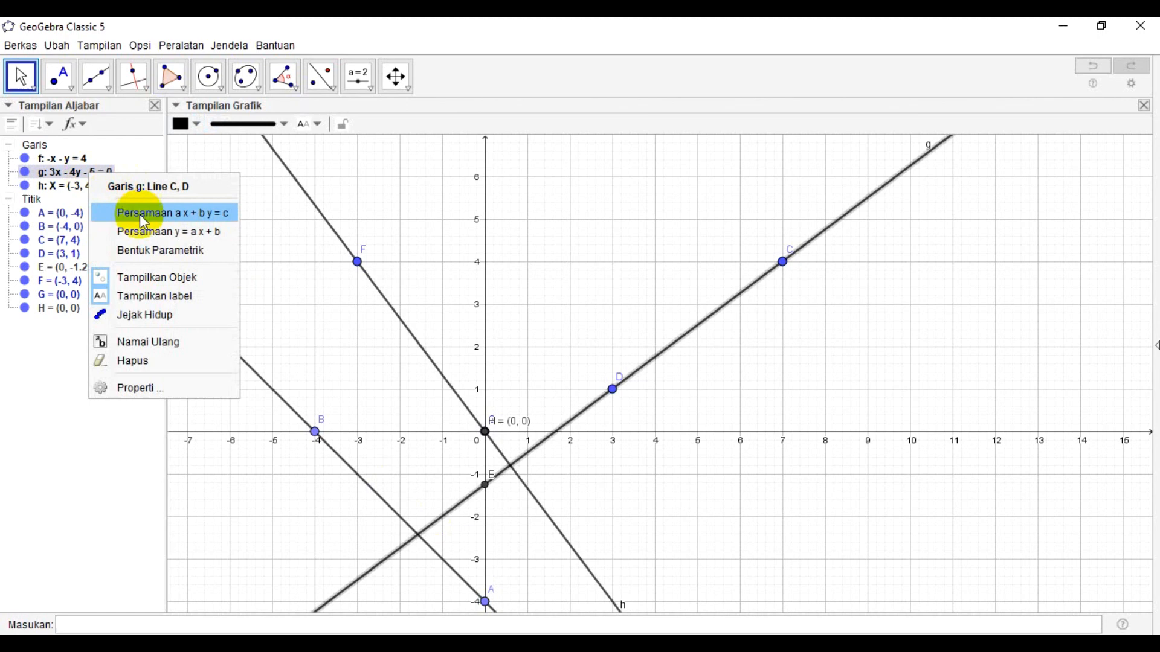
click(145, 250)
right_click(73, 160)
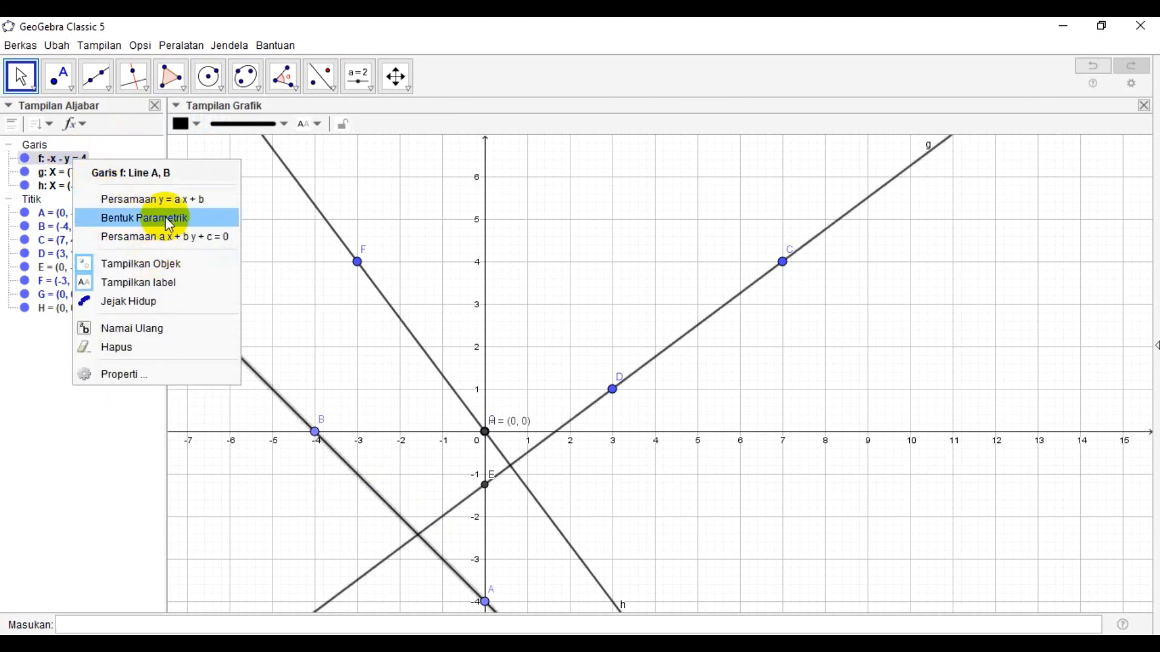
click(168, 219)
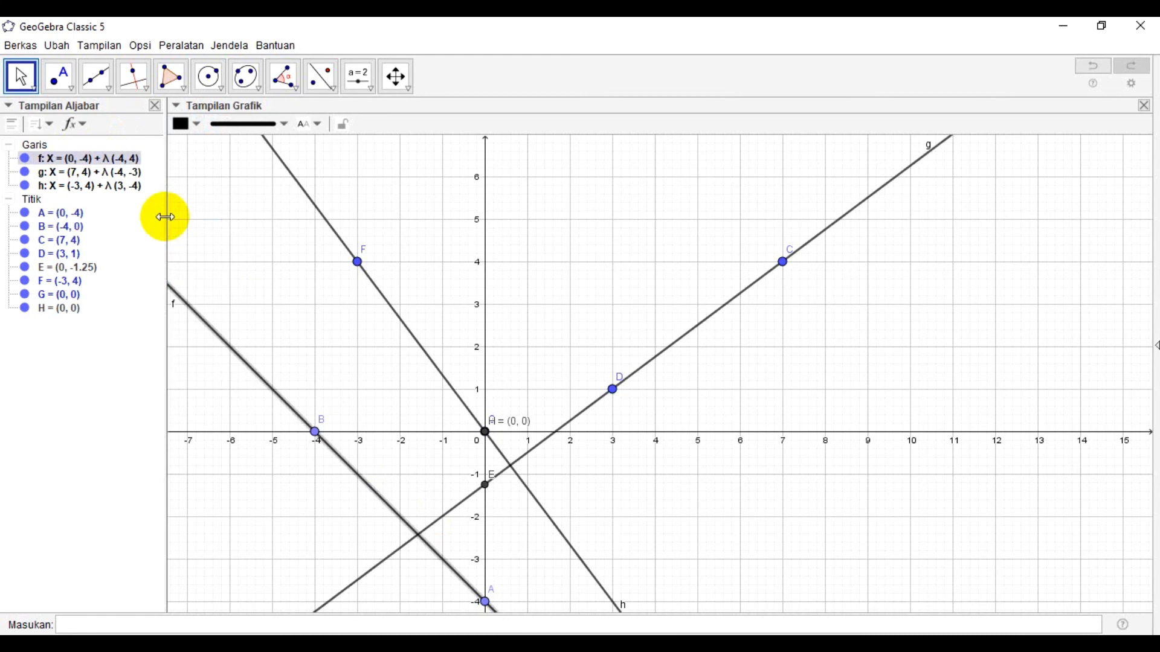
- Display the equations of lines f, g and h in the form ax + by = c
right_click(79, 160)
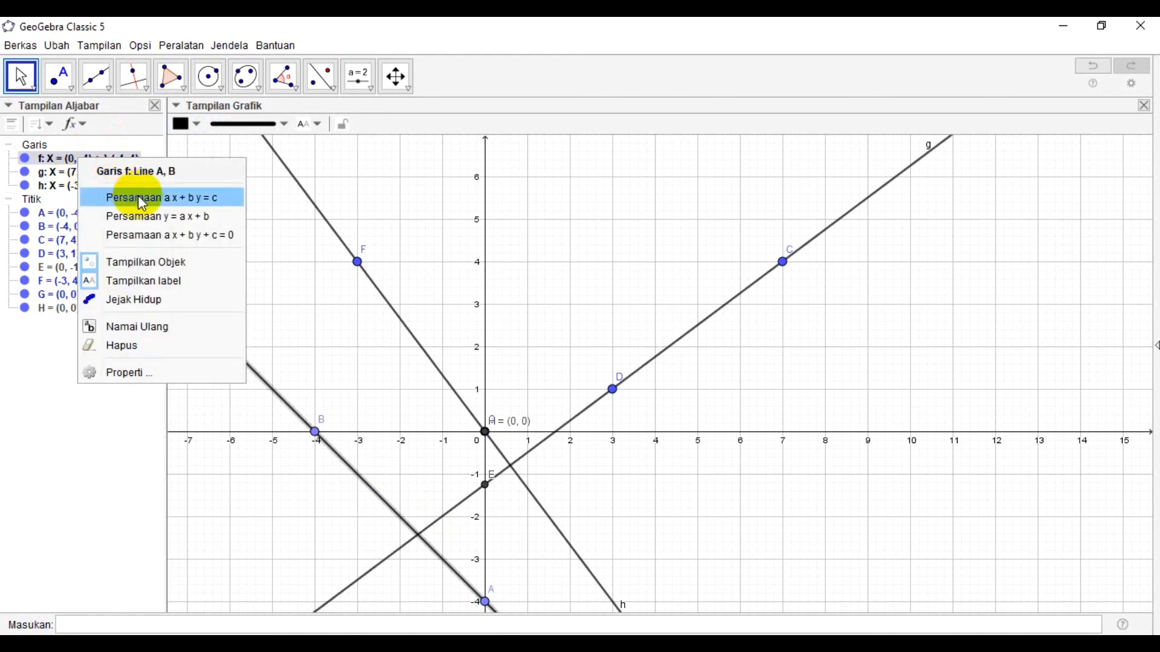
click(207, 199)
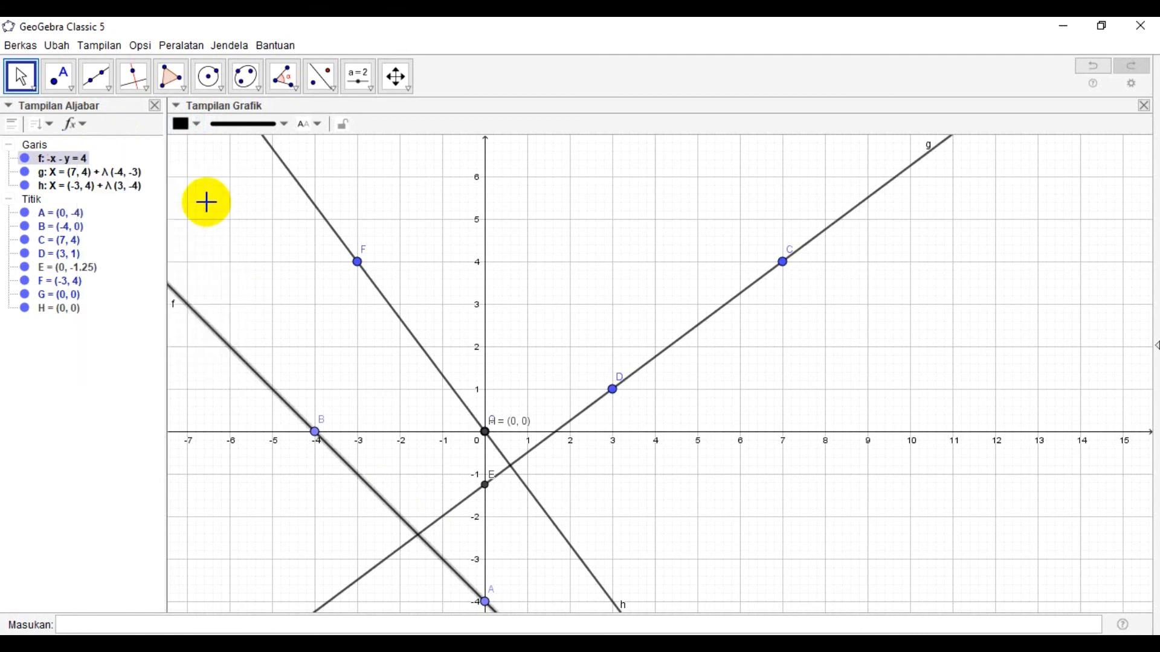
right_click(96, 175)
click(145, 209)
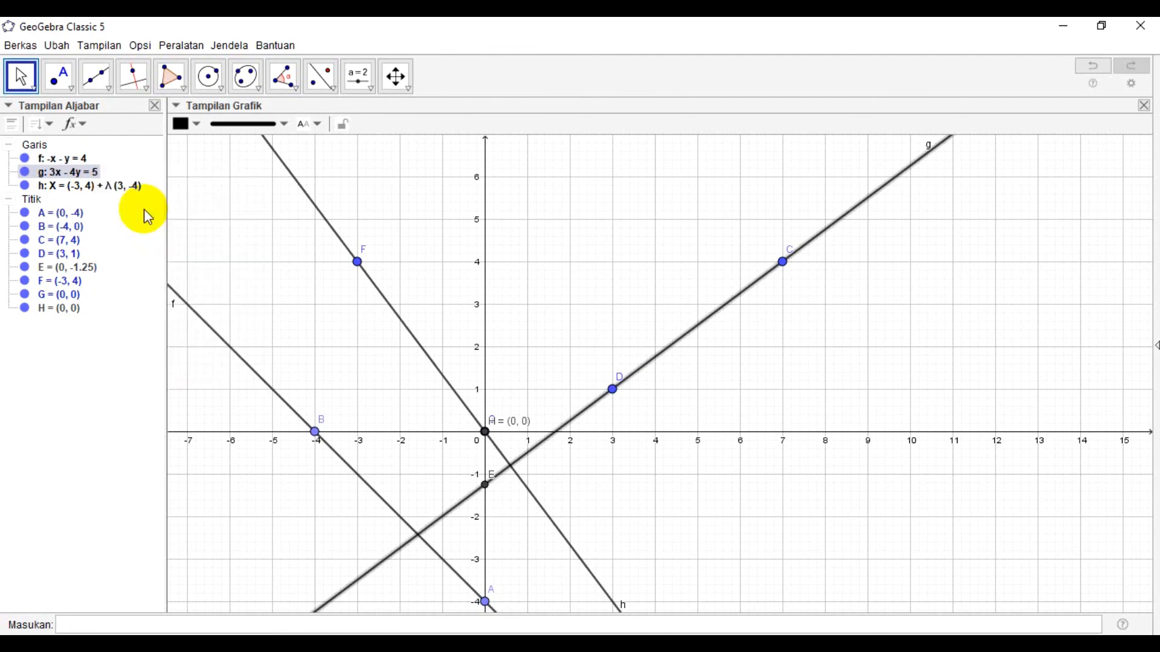
right_click(99, 185)
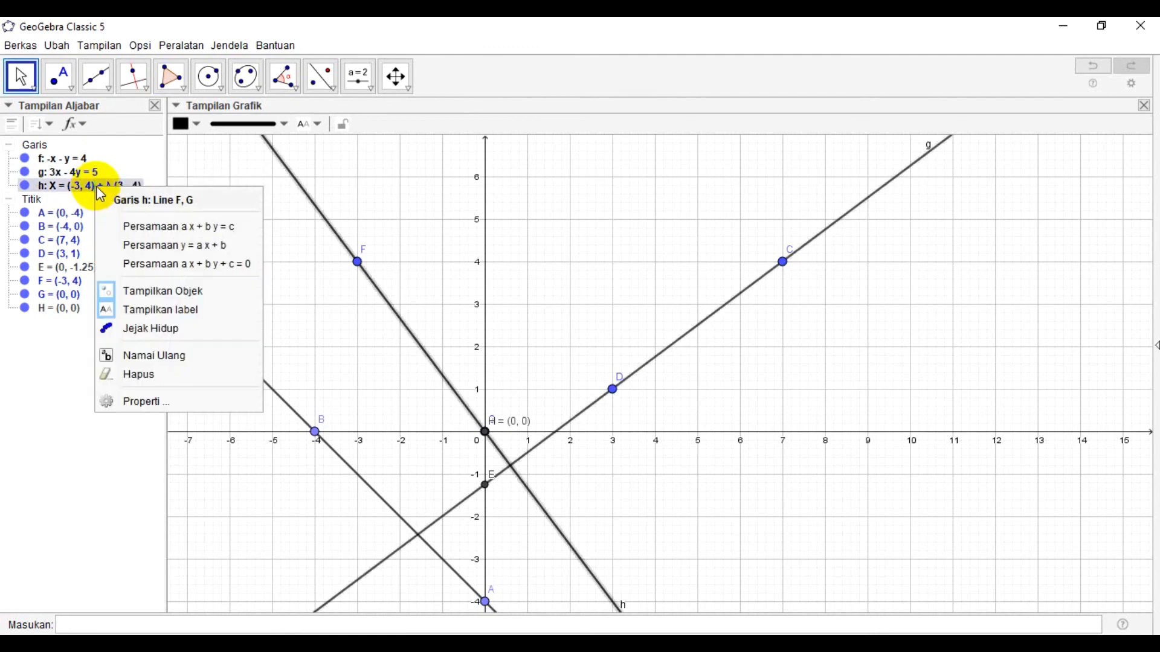
click(152, 229)
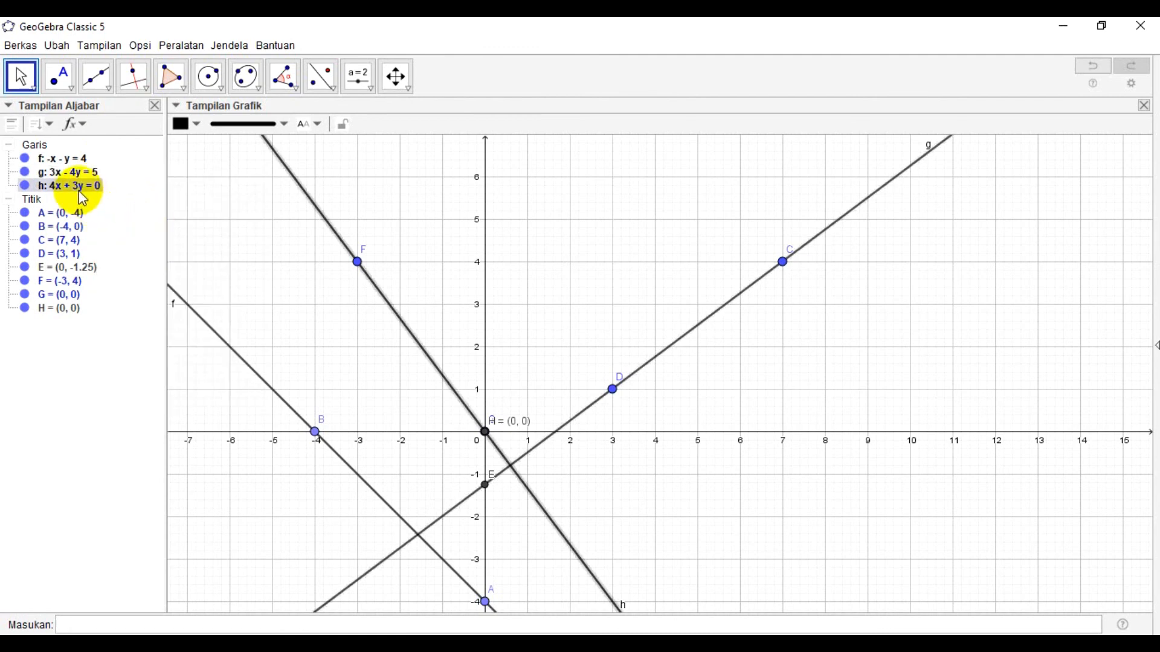